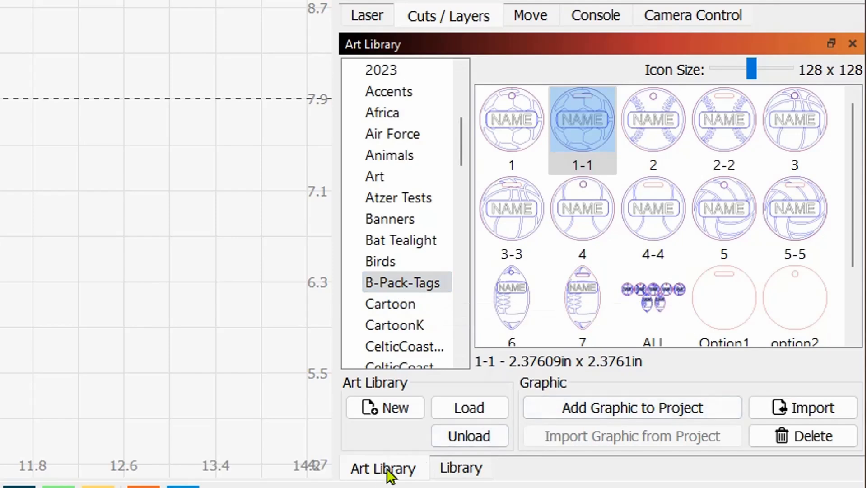
# - Compare the material library with the Art Library and check the dialog for loading .lbart files, leaving it without loading
pyautogui.click(467, 476)
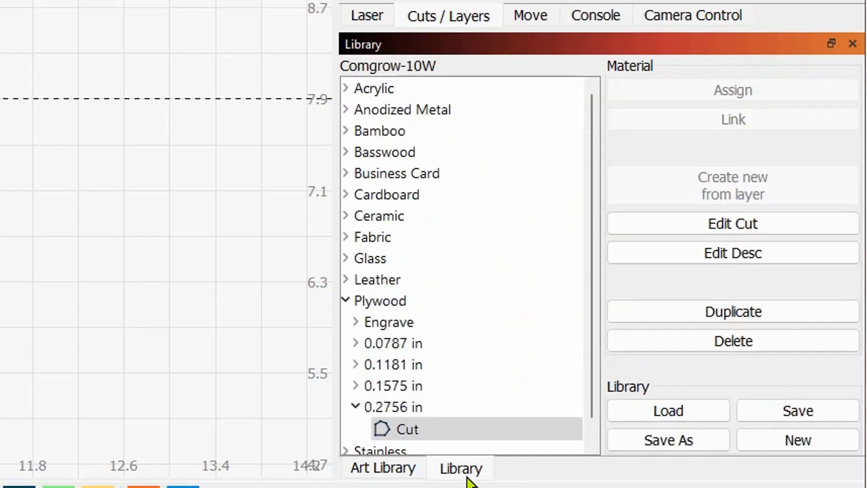
pyautogui.click(389, 470)
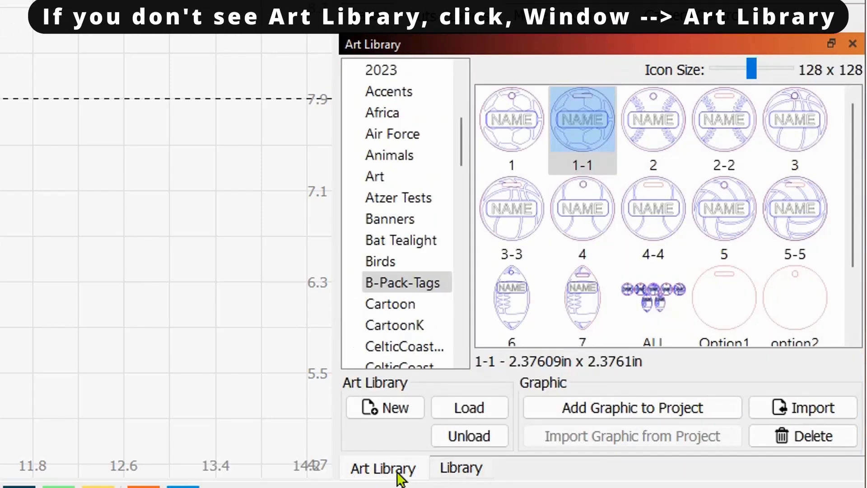
pyautogui.click(475, 414)
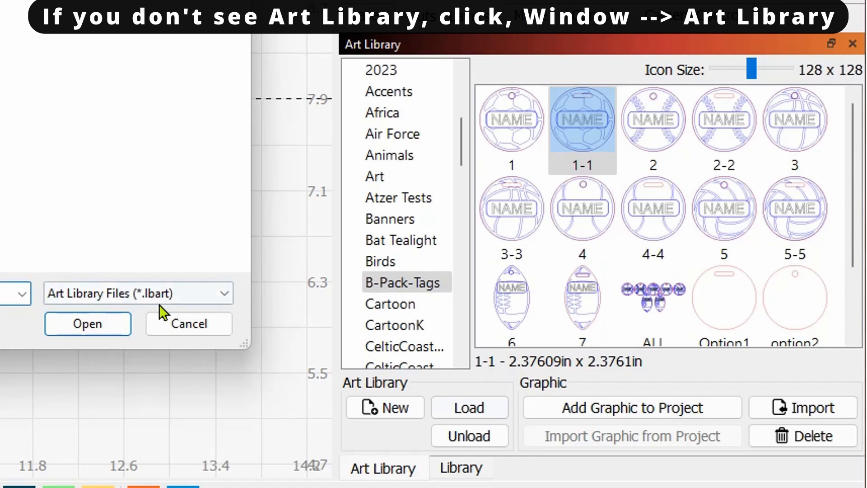
pyautogui.click(188, 325)
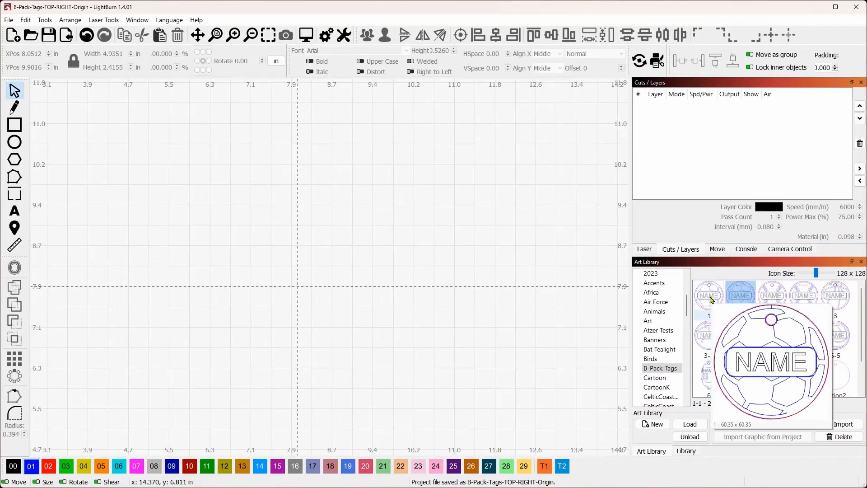
# - Place soccer-ball tags 1 and 1-1 from the B-Pack-Tags art library side by side in the workspace
pyautogui.doubleClick(514, 121)
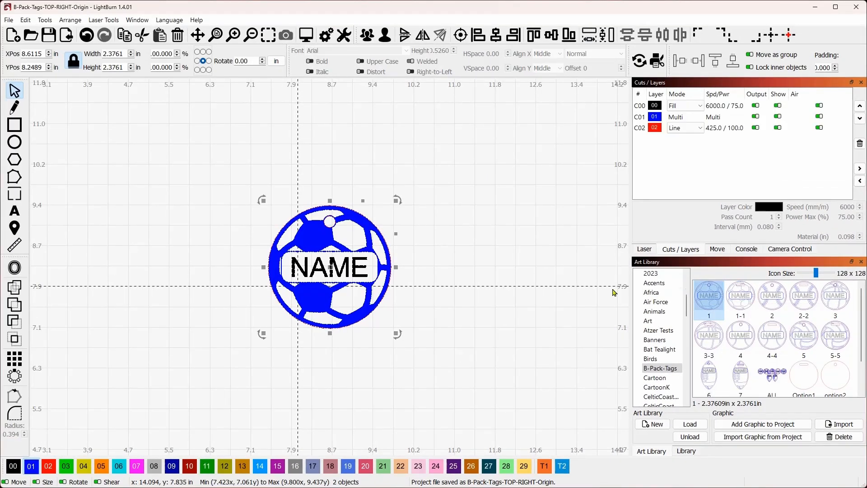
pyautogui.moveTo(330, 267); pyautogui.dragTo(215, 254)
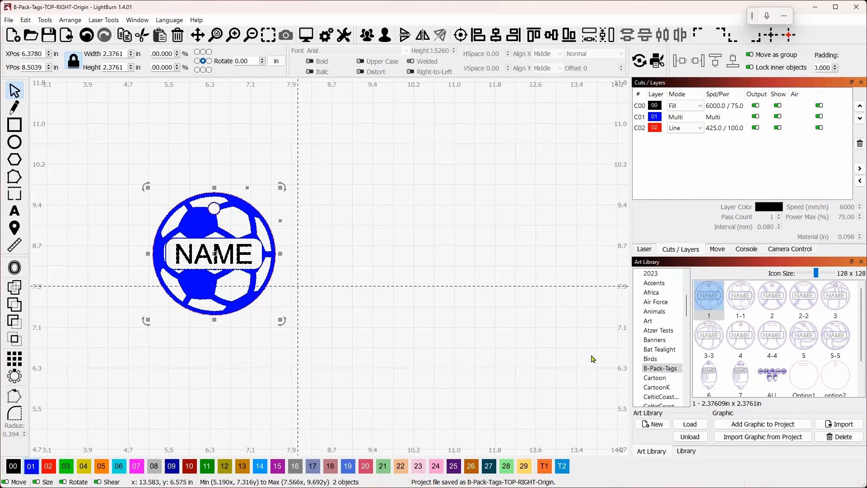
pyautogui.click(746, 298)
pyautogui.moveTo(745, 298); pyautogui.dragTo(344, 257)
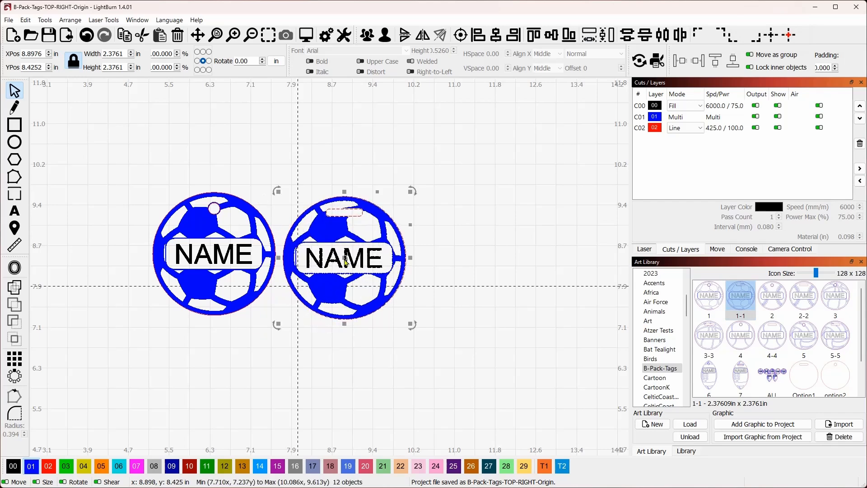
pyautogui.click(459, 251)
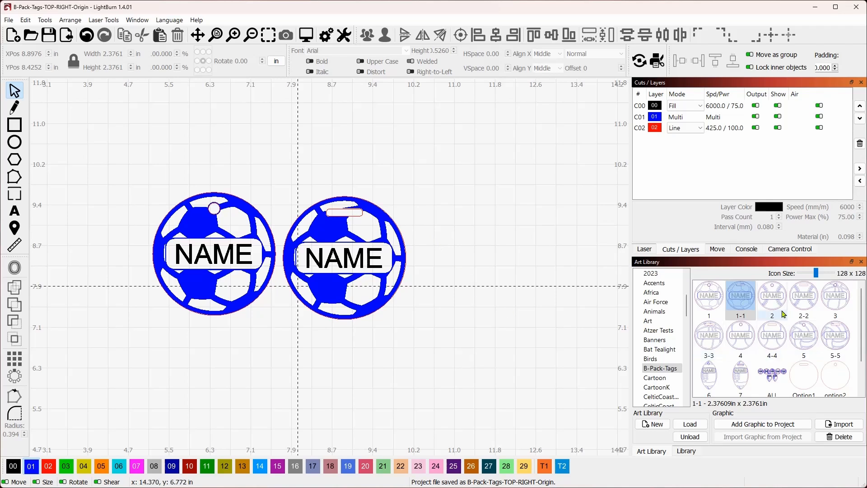
# - Delete both soccer-ball tags and the stray line left in the workspace
pyautogui.moveTo(776, 300)
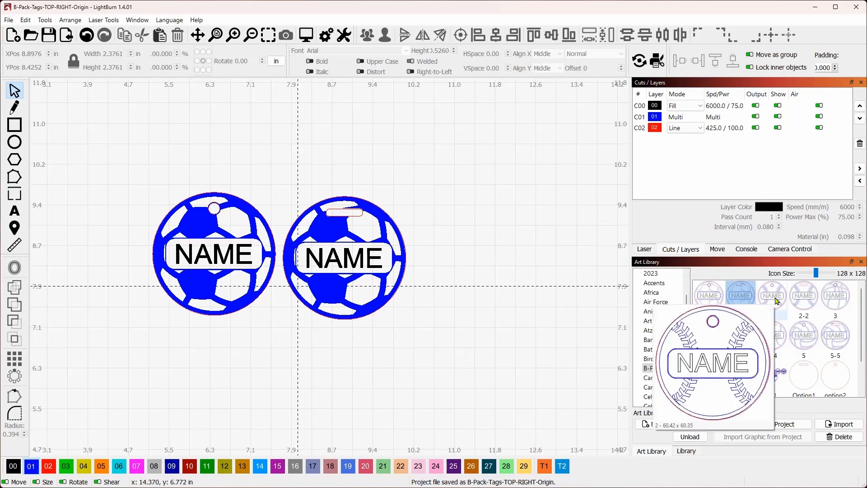
pyautogui.moveTo(804, 303)
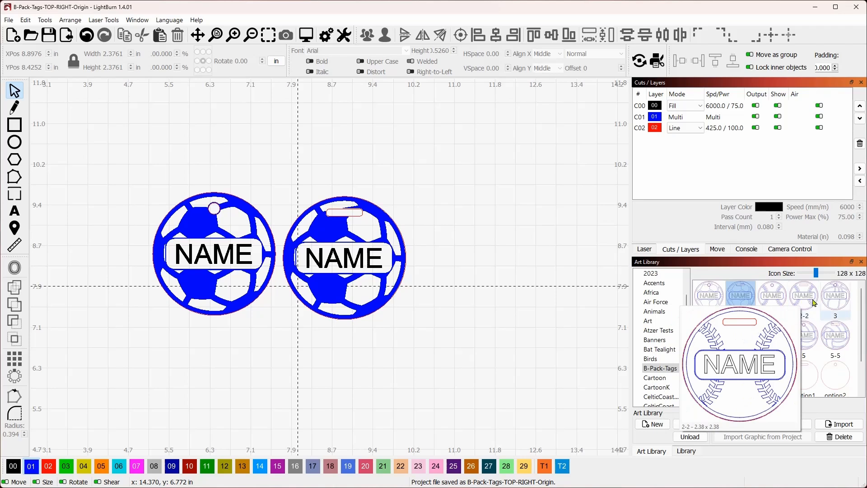
pyautogui.moveTo(836, 304)
pyautogui.moveTo(708, 343)
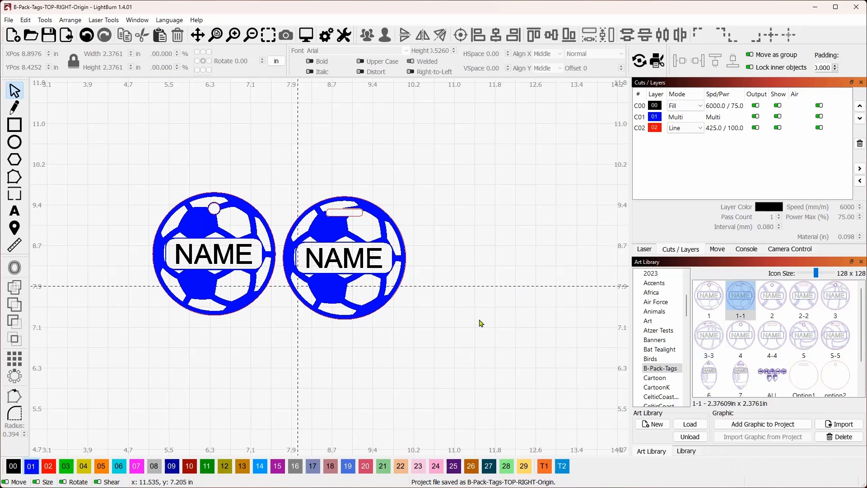
pyautogui.moveTo(454, 312); pyautogui.dragTo(109, 160)
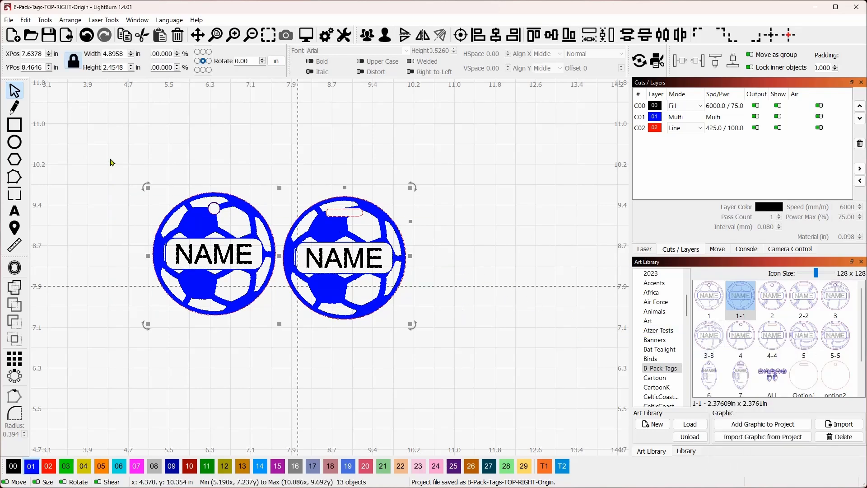
pyautogui.press('Delete')
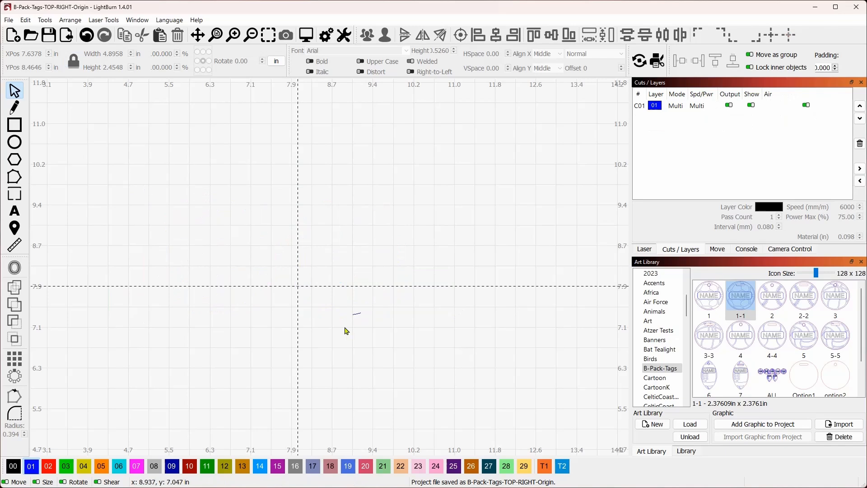
pyautogui.moveTo(391, 340); pyautogui.dragTo(330, 297)
pyautogui.press('Delete')
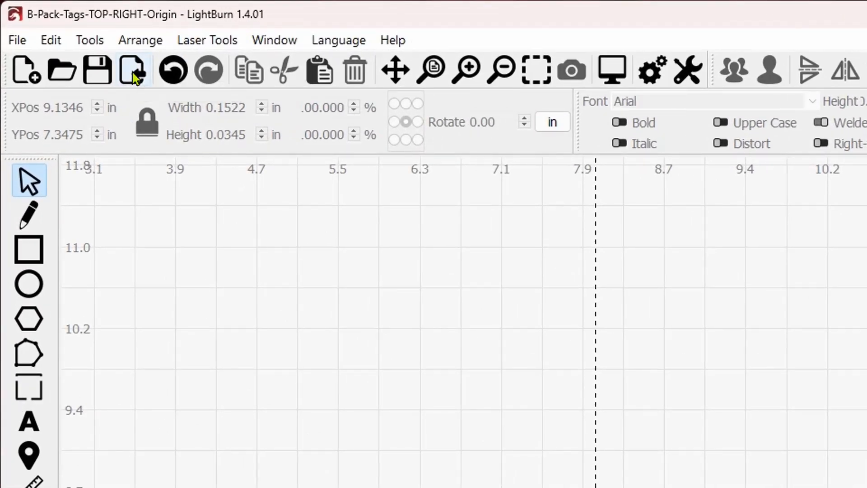
# - Import Back-Pack-Tags.svg into the empty project and deselect the imported tags
pyautogui.click(132, 73)
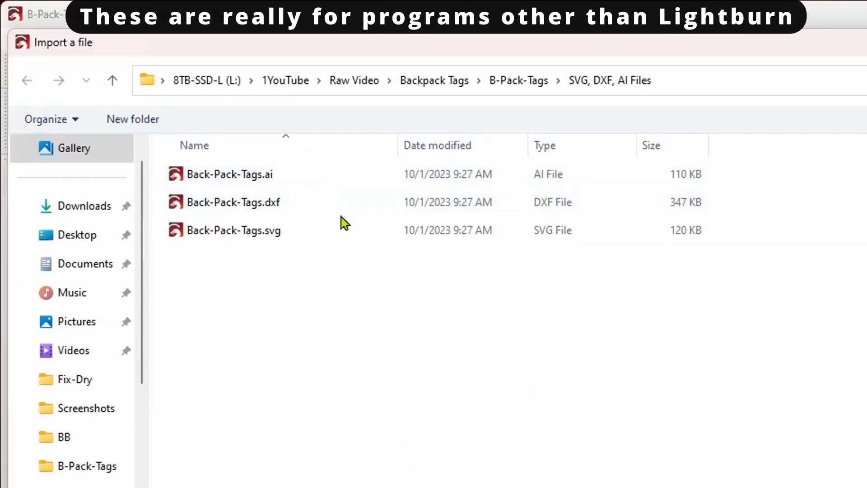
pyautogui.click(357, 235)
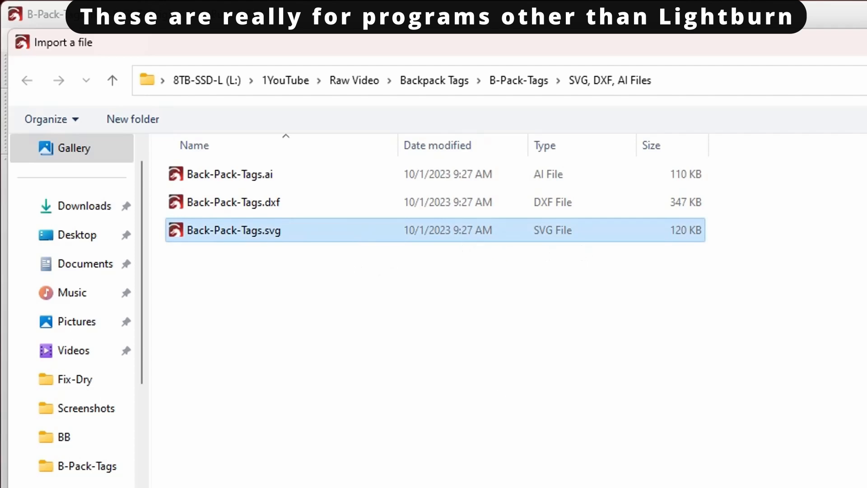
pyautogui.click(550, 414)
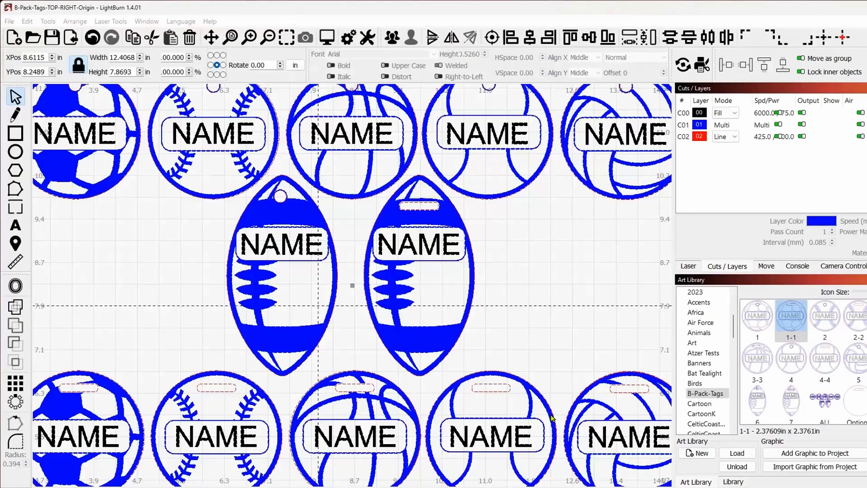
pyautogui.scroll(-1, 527, 360)
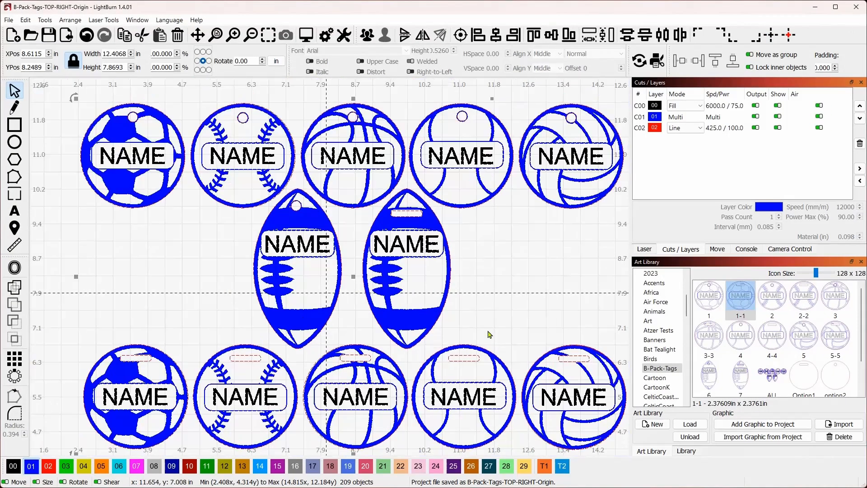
pyautogui.scroll(-1, 573, 339)
pyautogui.moveTo(530, 306); pyautogui.dragTo(490, 282)
pyautogui.click(603, 239)
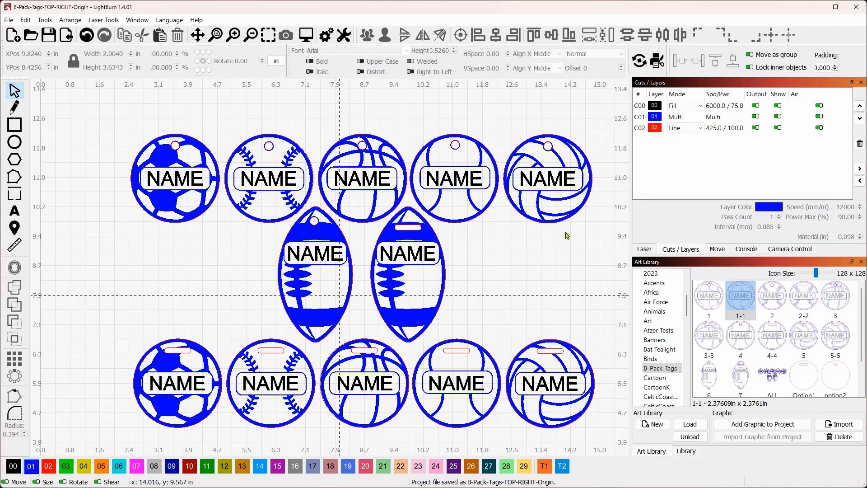
# - Try to move the upper volleyball tag below its row, and undo the moves
pyautogui.click(553, 220)
pyautogui.moveTo(547, 179); pyautogui.dragTo(524, 272)
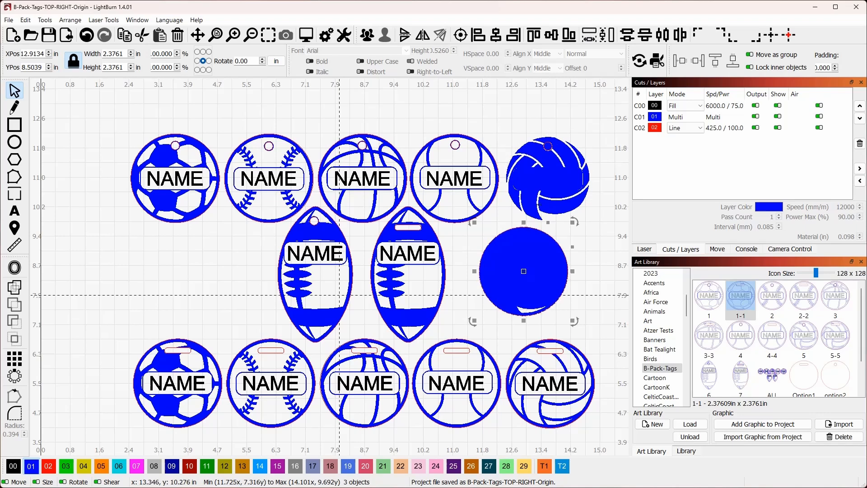
pyautogui.click(86, 38)
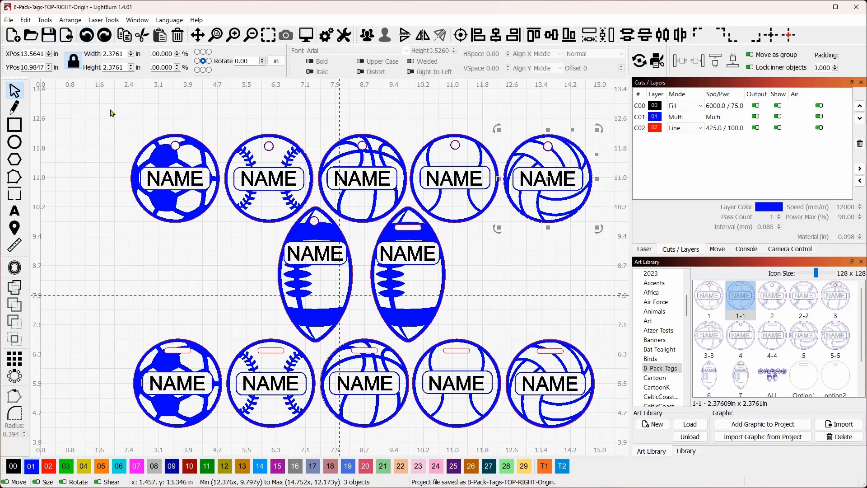
pyautogui.moveTo(507, 262); pyautogui.dragTo(485, 248)
pyautogui.click(491, 273)
pyautogui.click(85, 35)
pyautogui.click(84, 35)
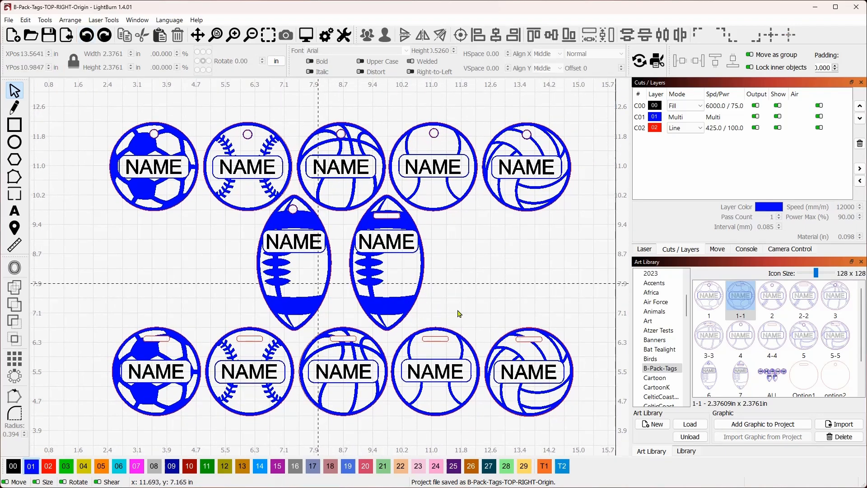
# - Delete all the imported tags and import the full set of backpack tags from a file again
pyautogui.hotkey('ctrl', 'a')
pyautogui.press('Delete')
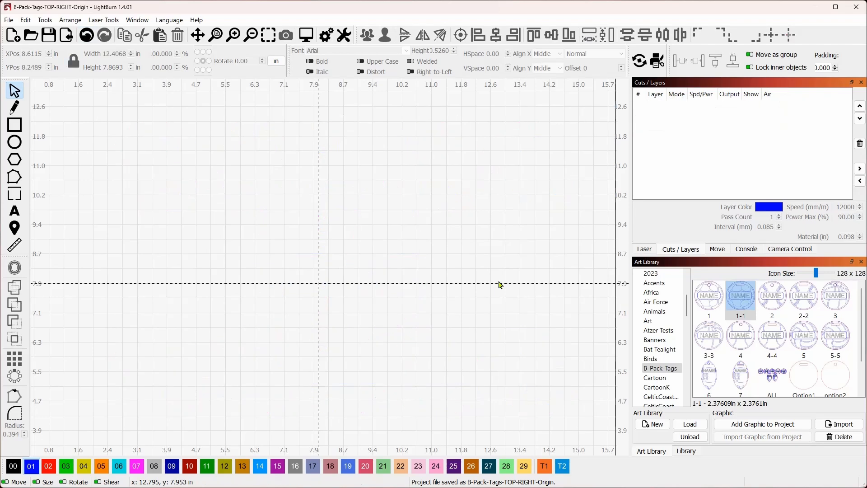
pyautogui.click(67, 36)
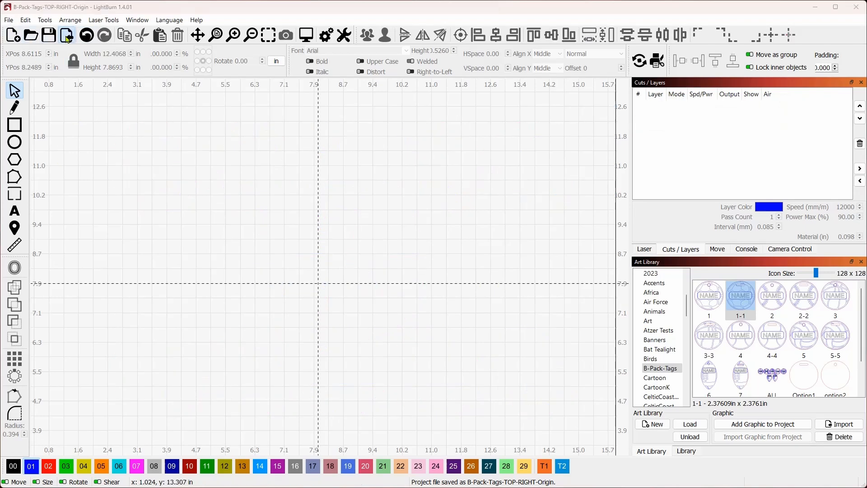
pyautogui.click(153, 104)
pyautogui.doubleClick(153, 106)
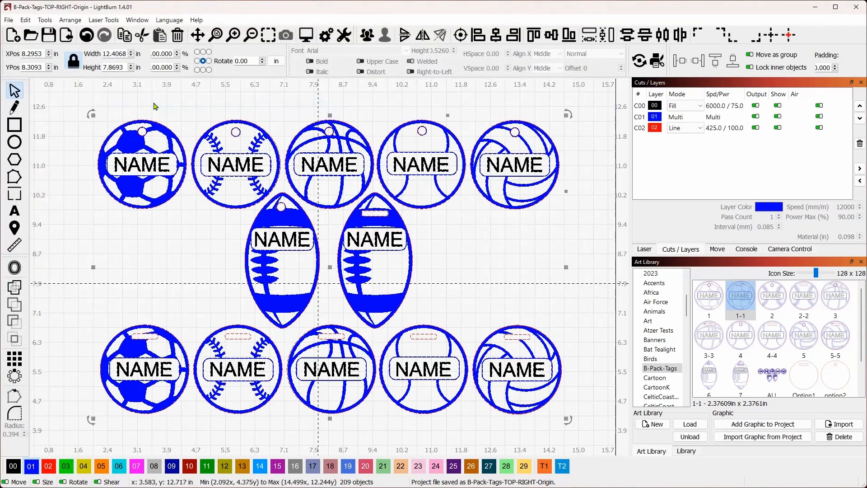
# - Try to move the newly imported upper volleyball tag down and to the right, and undo the move
pyautogui.click(505, 212)
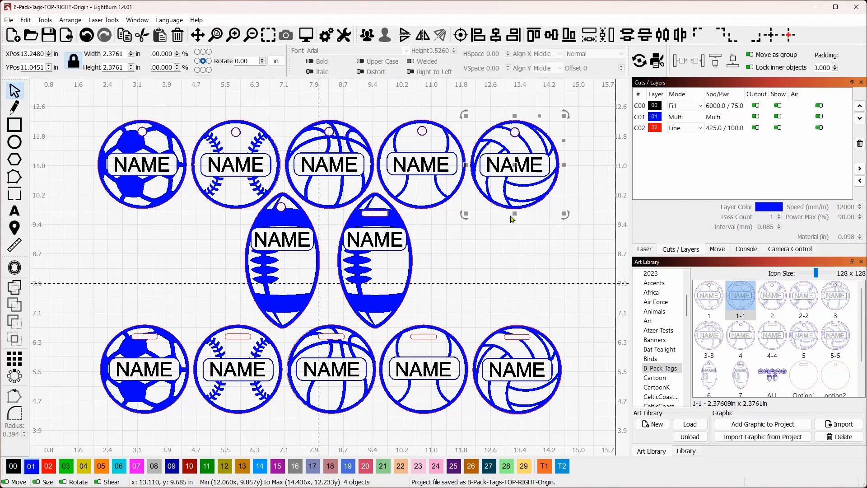
pyautogui.moveTo(504, 213); pyautogui.dragTo(545, 241)
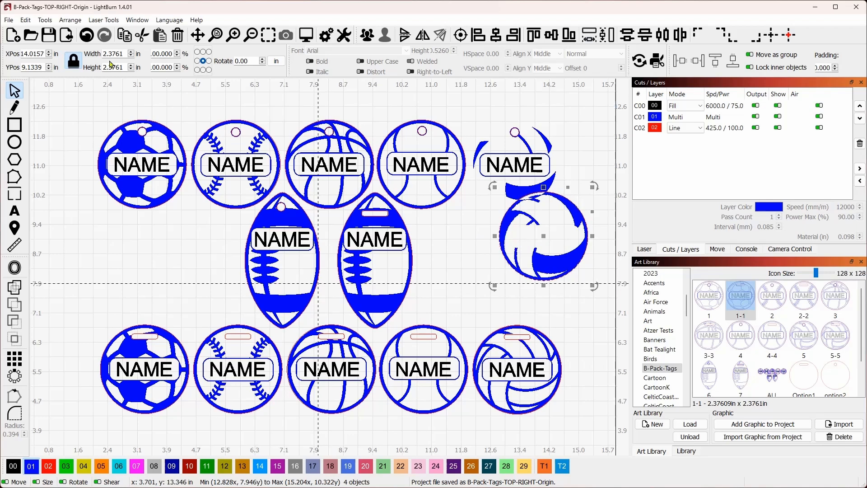
pyautogui.click(87, 38)
pyautogui.click(487, 260)
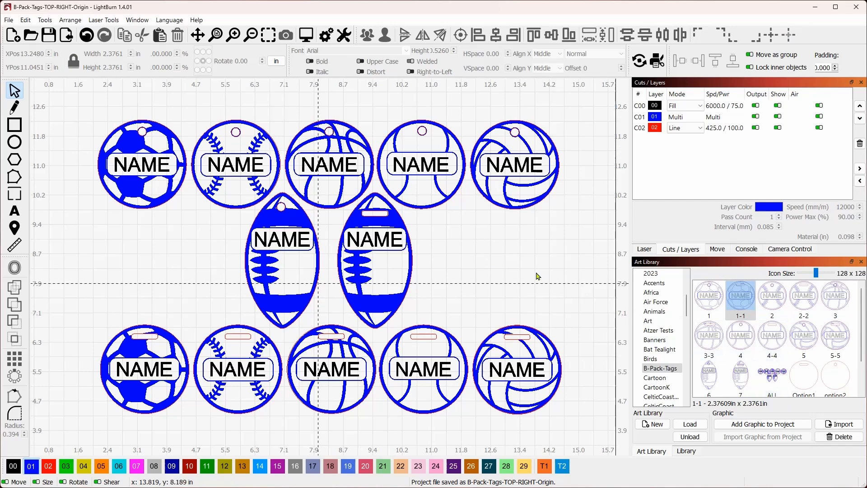
# - Delete all the imported tags and add soccer-ball tag 1 from the B-Pack-Tags art library
pyautogui.hotkey('ctrl', 'a')
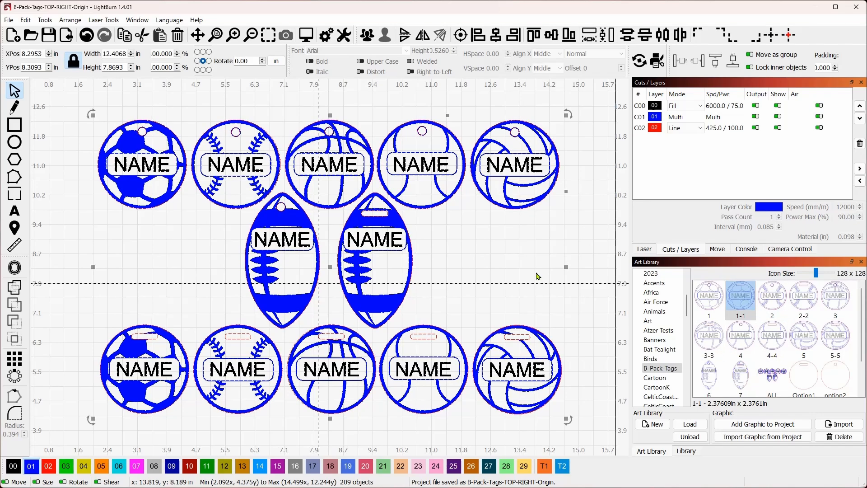
pyautogui.press('Delete')
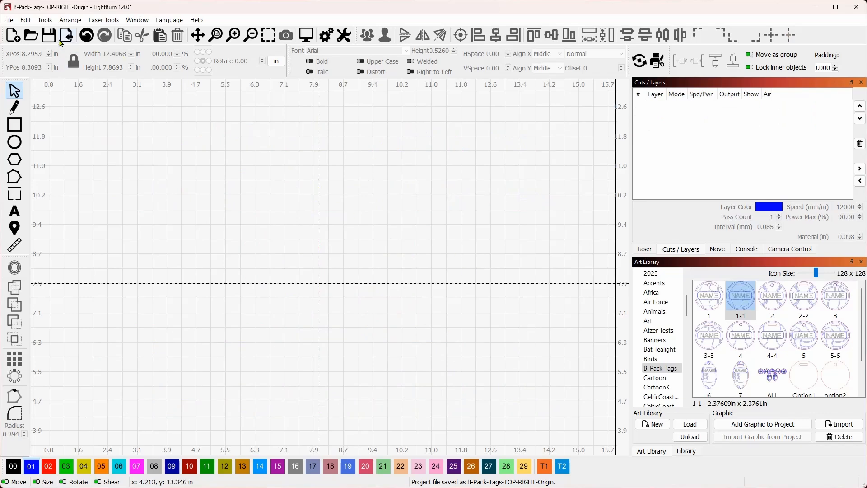
pyautogui.doubleClick(718, 301)
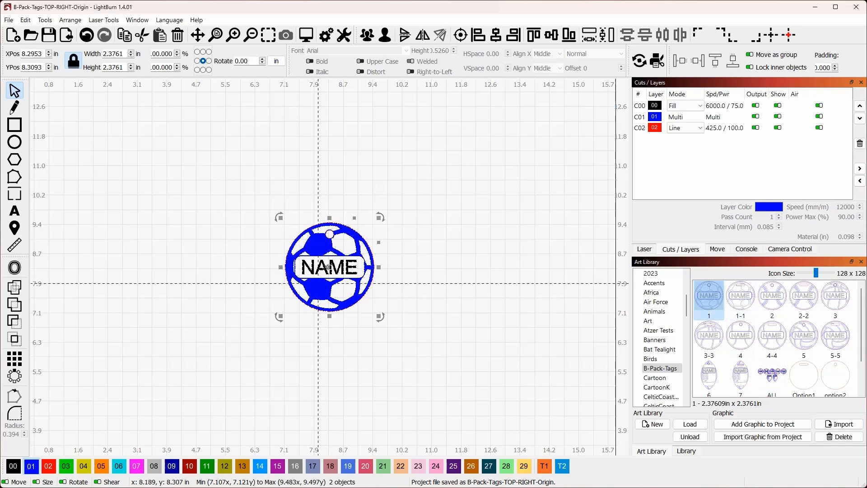
# - Try to move the soccer-ball artwork away from its NAME text, undo the move and deselect the tag
pyautogui.hotkey('ctrl', 'g')
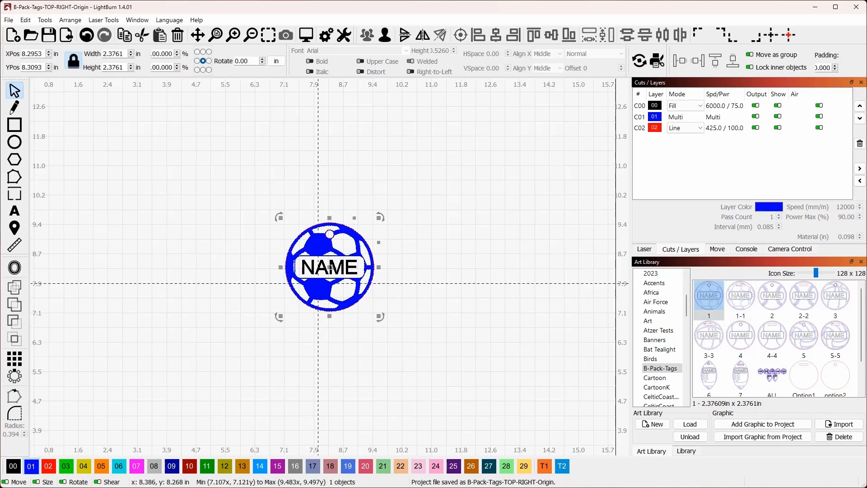
pyautogui.moveTo(329, 267); pyautogui.dragTo(434, 306)
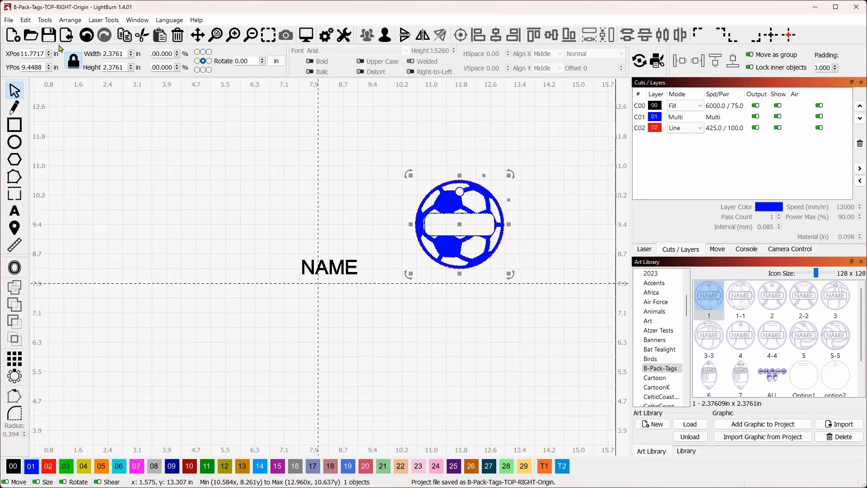
pyautogui.click(86, 38)
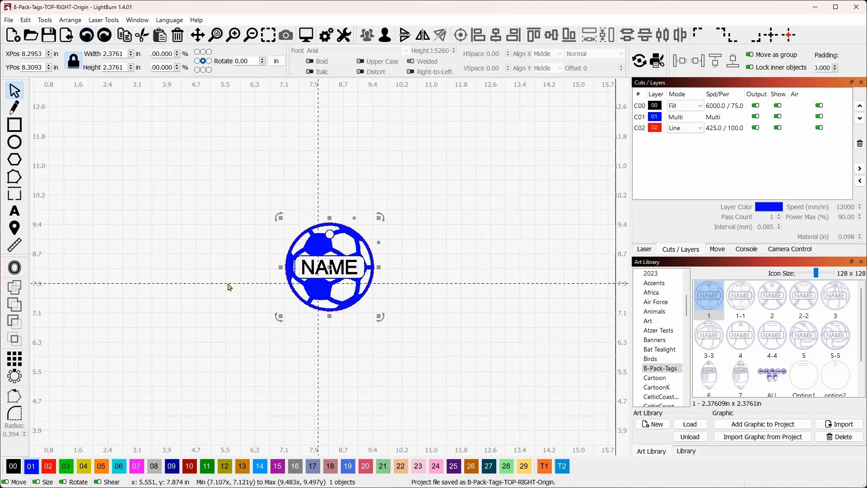
pyautogui.click(473, 272)
pyautogui.scroll(2, 285, 260)
pyautogui.scroll(2, 285, 260)
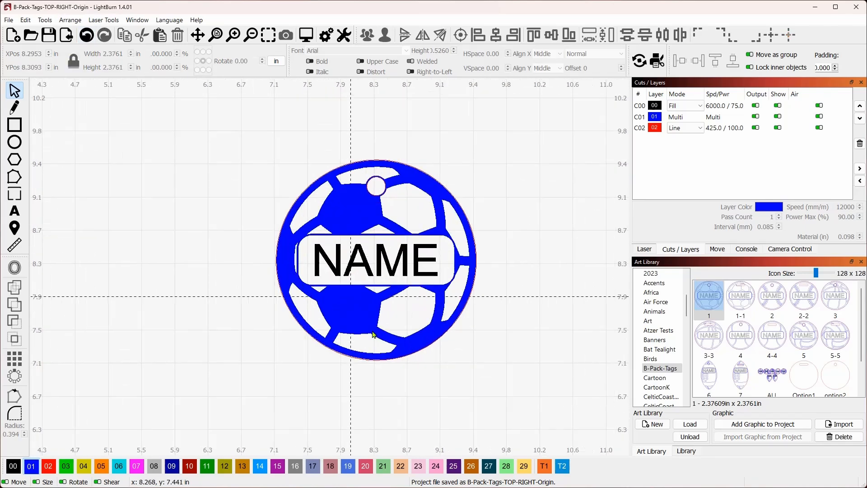
# - Switch the workspace's view style to Wireframe / Smooth
pyautogui.click(387, 254)
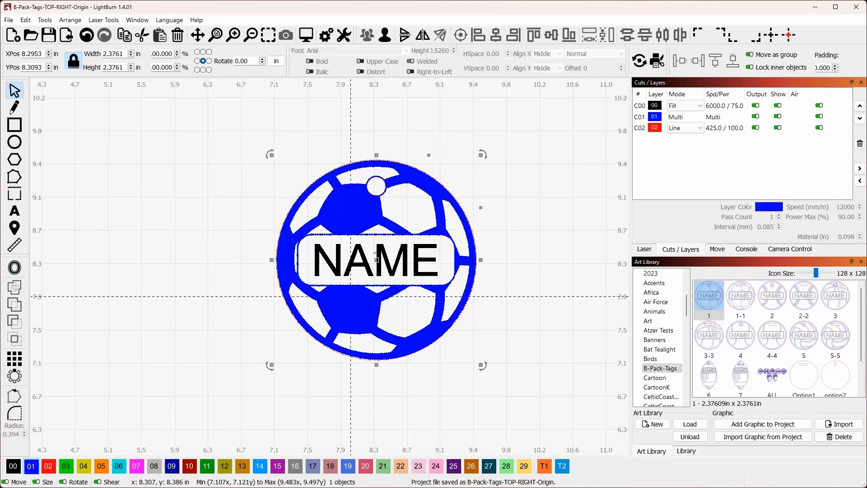
pyautogui.click(137, 20)
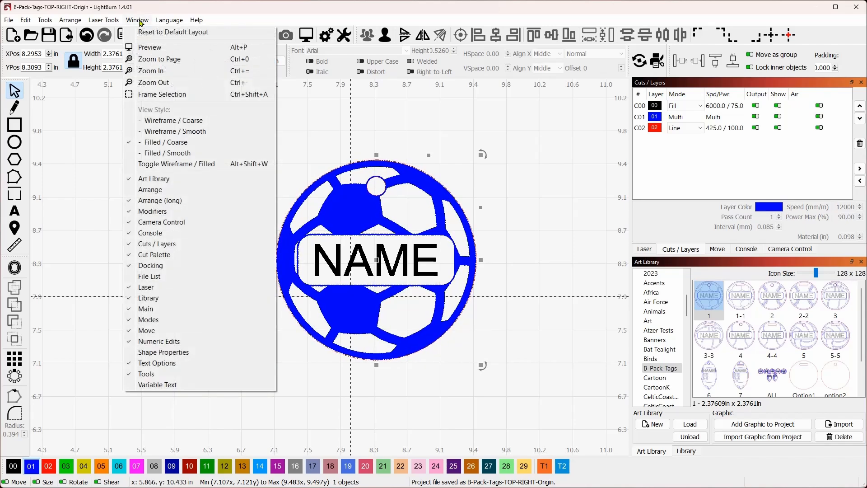
pyautogui.click(167, 131)
# - Replace the NAME placeholder text on the soccer-ball tag with a first name in capitals
pyautogui.click(360, 253)
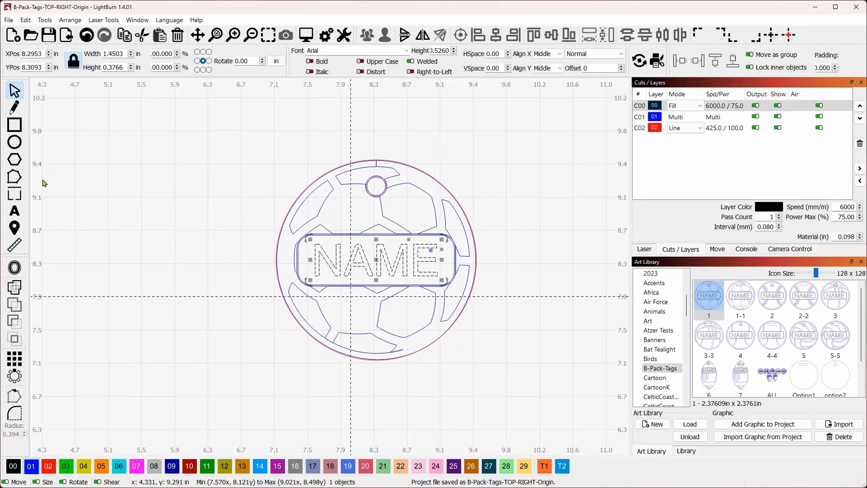
pyautogui.click(22, 213)
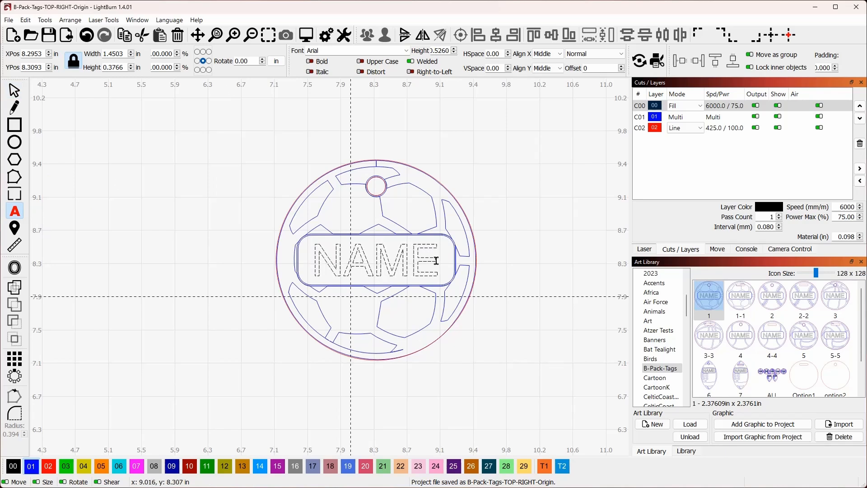
pyautogui.click(432, 259)
pyautogui.press('BackSpace')
pyautogui.write('TOMMY')
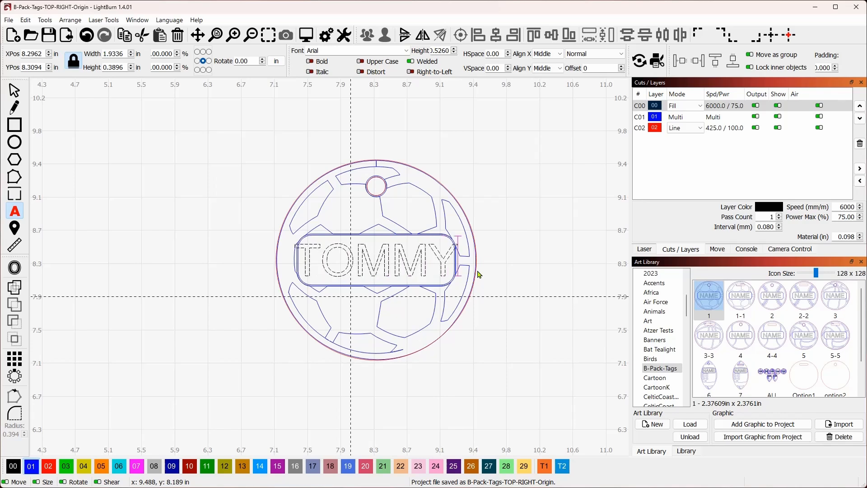
# - Scale the name text down proportionally to about 1.57 in wide so it fits inside the name plate
pyautogui.click(14, 91)
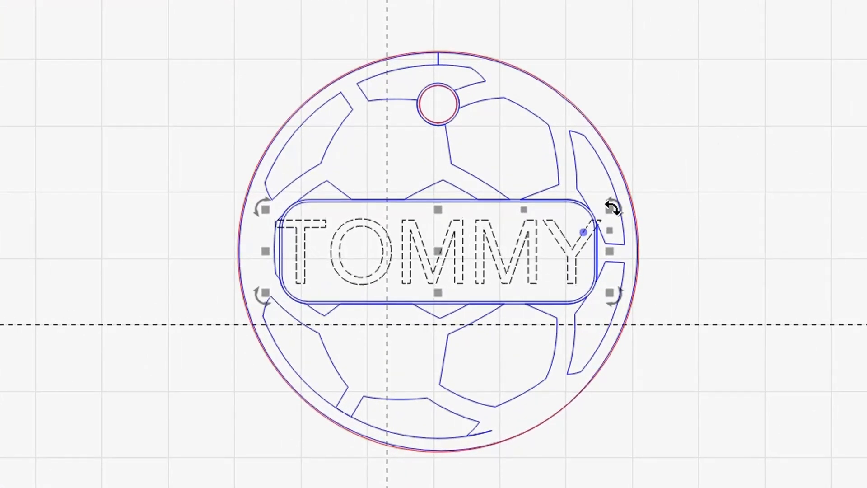
pyautogui.moveTo(612, 207); pyautogui.dragTo(582, 222)
pyautogui.moveTo(725, 140); pyautogui.dragTo(690, 132)
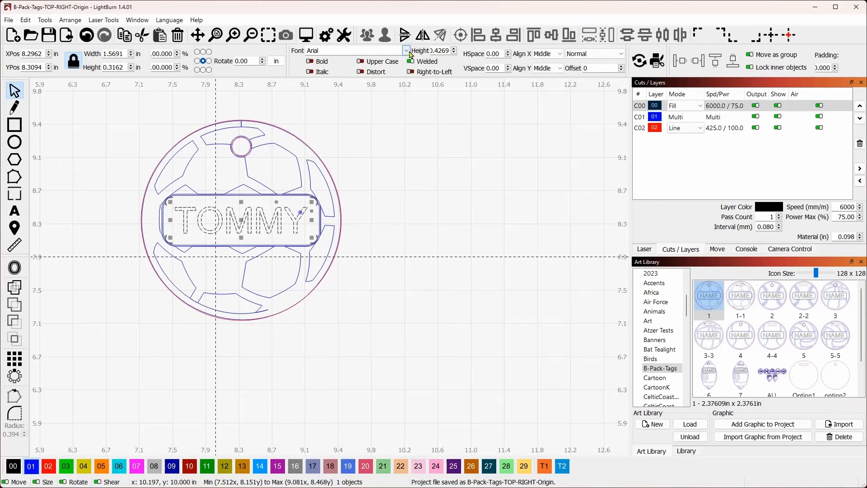
# - Set the name text's font to Anton and move it up to the centre of the name plate
pyautogui.click(407, 51)
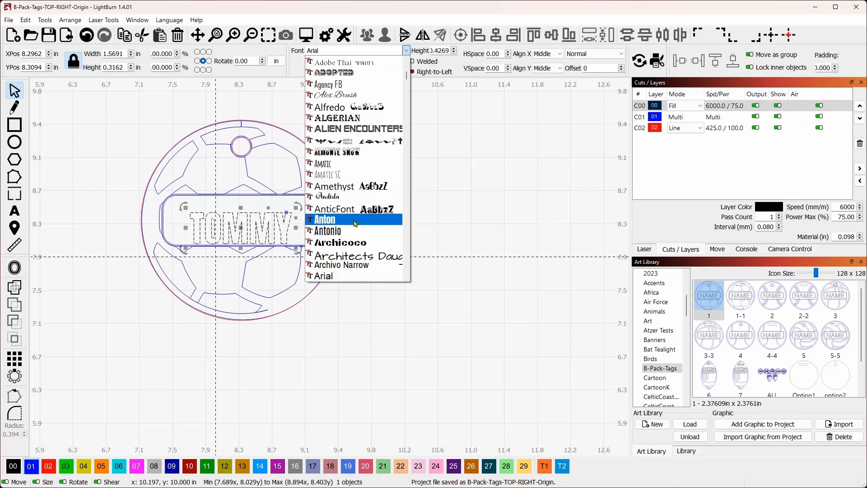
pyautogui.click(355, 220)
pyautogui.moveTo(362, 225); pyautogui.dragTo(510, 251)
pyautogui.moveTo(366, 266); pyautogui.dragTo(368, 257)
# - Change the view style back to Filled / Coarse
pyautogui.click(136, 20)
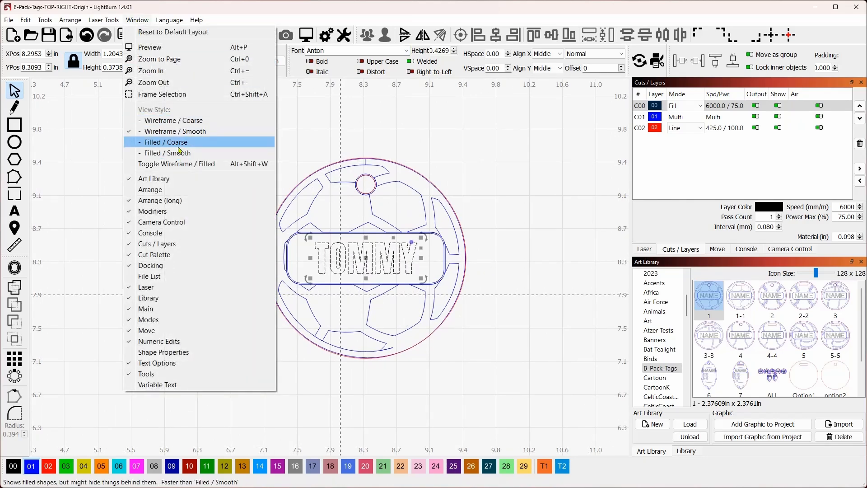
pyautogui.click(179, 143)
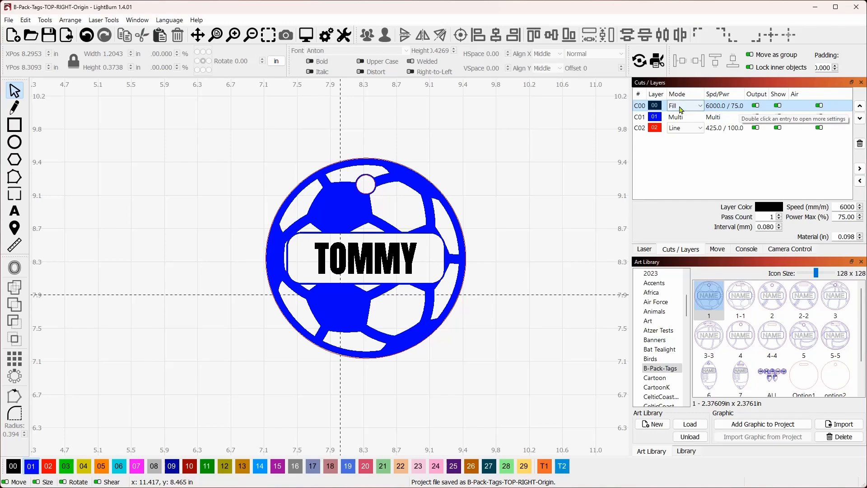
# - Examine the Fill and Line sub-layer cut settings of layer C01, and close the settings
pyautogui.doubleClick(643, 120)
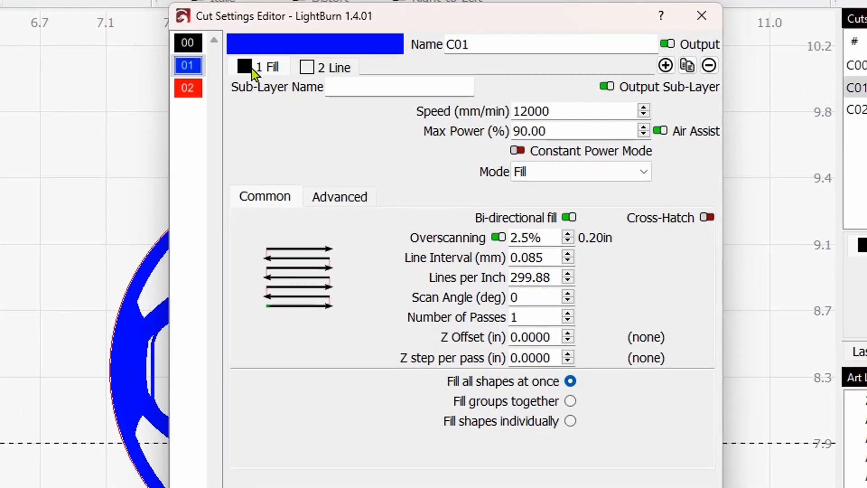
pyautogui.click(320, 70)
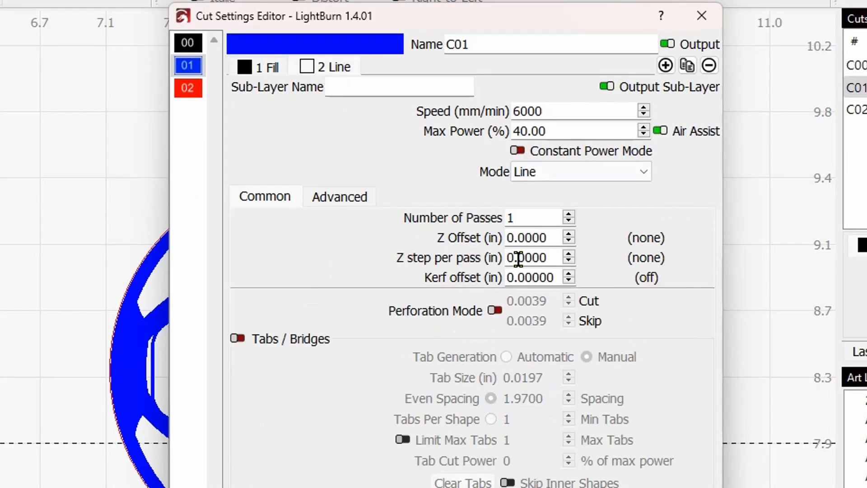
pyautogui.press('Return')
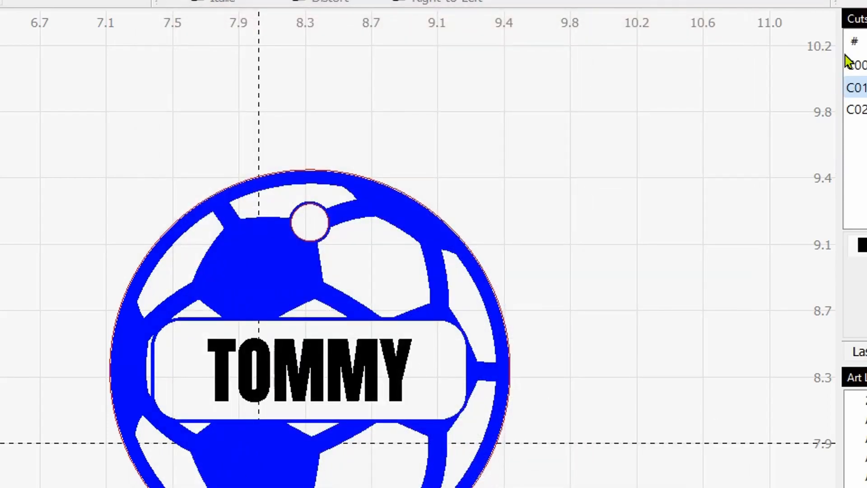
# - Add a Line sub-layer to cut layer C00, set its maximum power to 40% and accept the cut settings
pyautogui.doubleClick(857, 72)
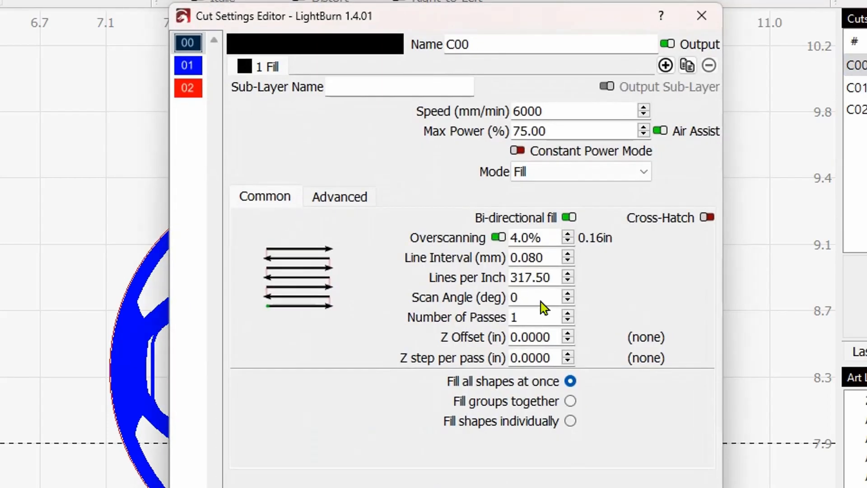
pyautogui.click(665, 66)
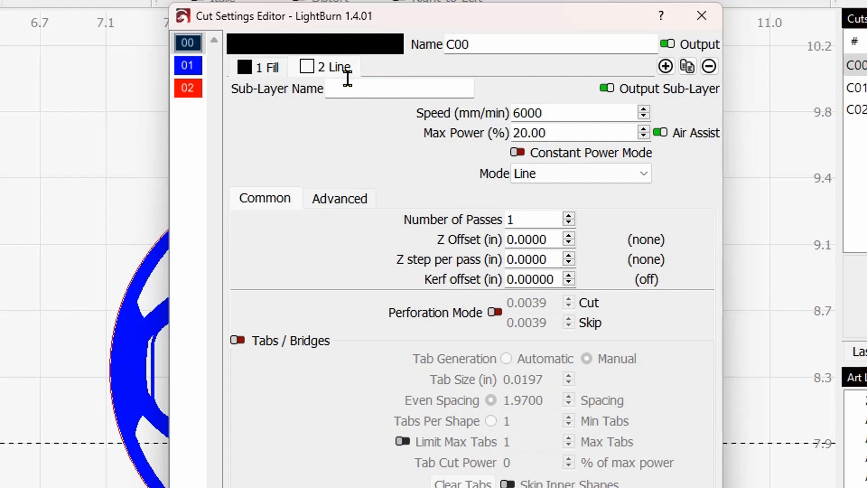
pyautogui.click(253, 70)
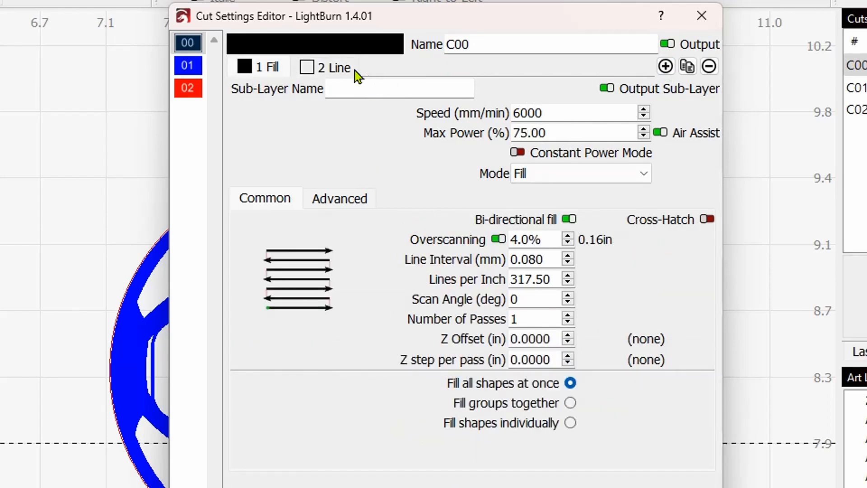
pyautogui.click(331, 68)
pyautogui.doubleClick(543, 113)
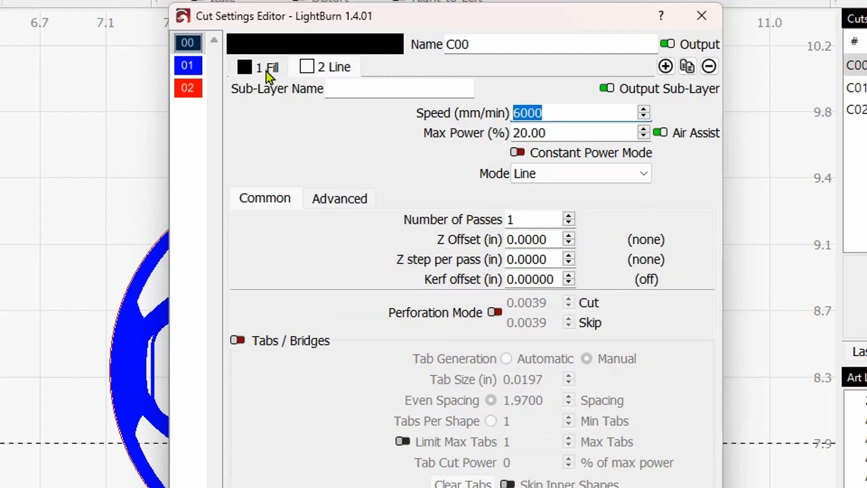
pyautogui.doubleClick(563, 134)
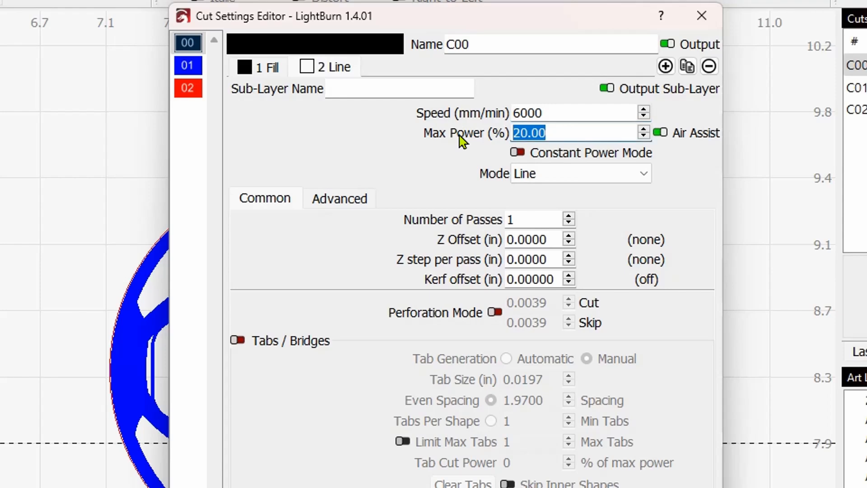
pyautogui.write('40')
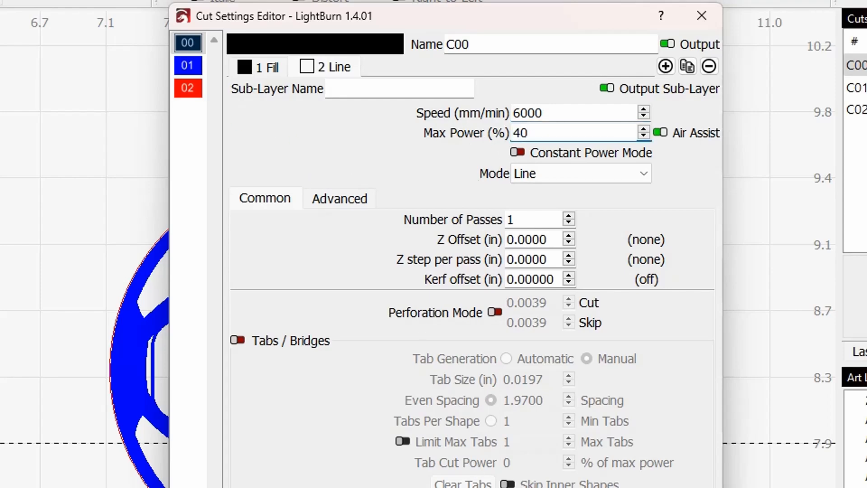
pyautogui.click(636, 487)
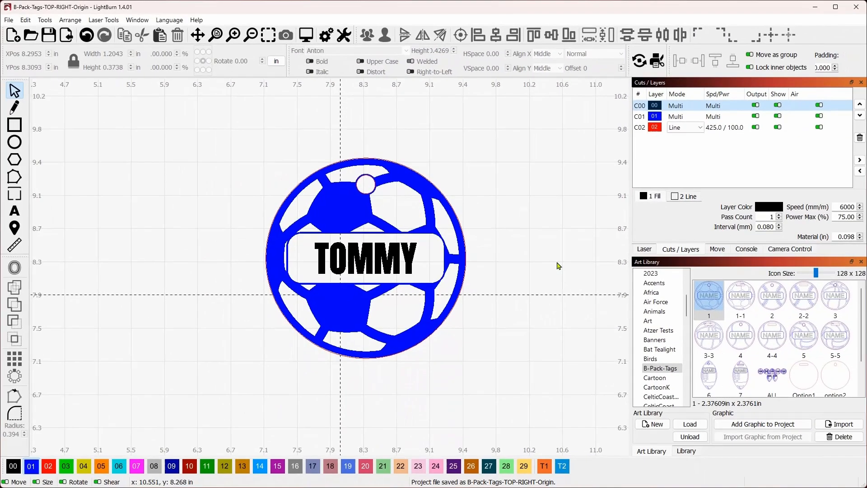
# - Delete the customized soccer-ball tag and open the B-Pack-Tags-BOTTOM-LEFT-Origin.lbrn2 template project
pyautogui.scroll(-3, 515, 276)
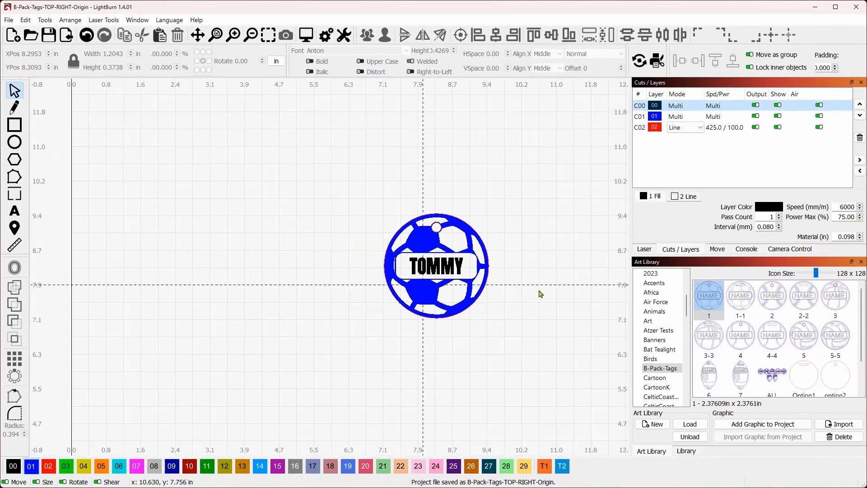
pyautogui.moveTo(540, 294); pyautogui.dragTo(442, 279)
pyautogui.scroll(-2, 462, 274)
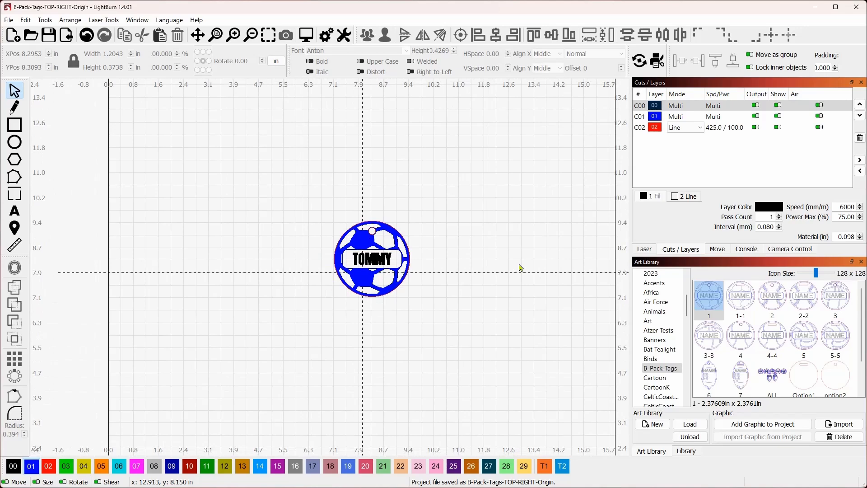
pyautogui.hotkey('ctrl', 'a')
pyautogui.press('Delete')
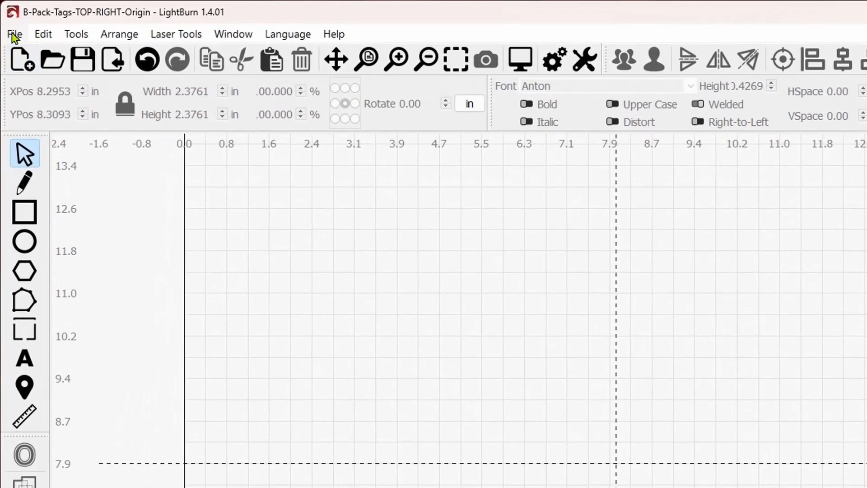
pyautogui.click(48, 60)
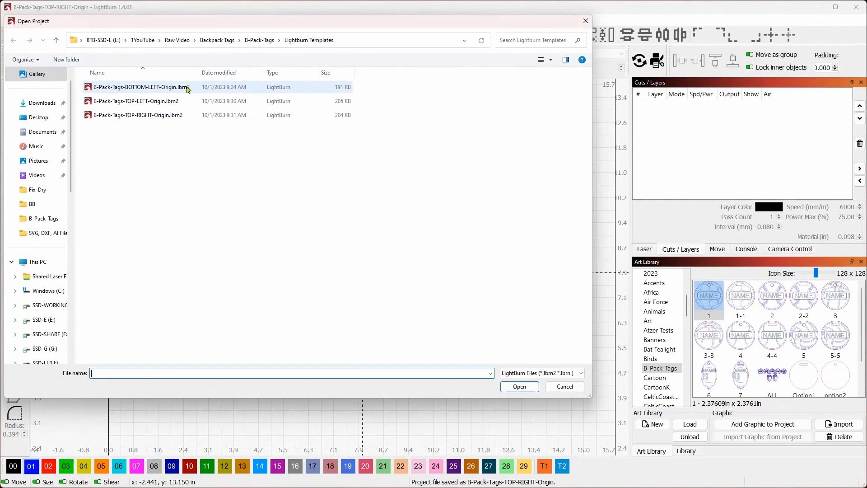
pyautogui.doubleClick(188, 90)
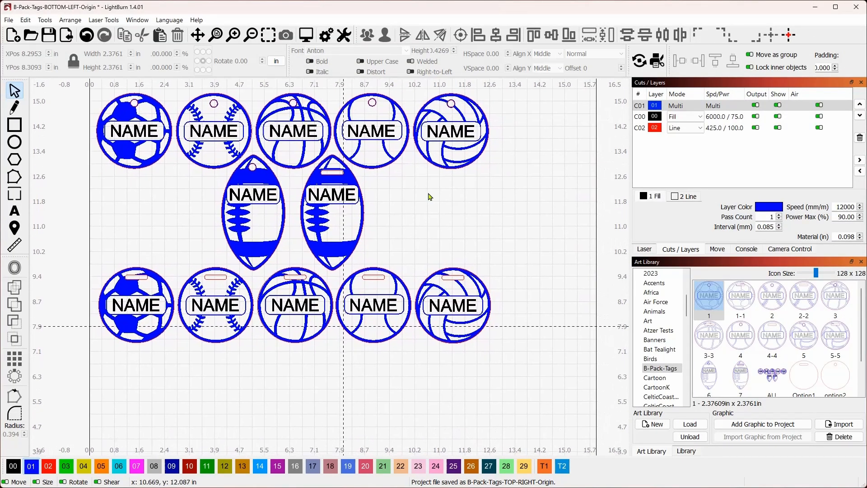
# - Try to move the upper volleyball artwork away from its NAME text, down and to the right, and undo the move
pyautogui.click(439, 161)
pyautogui.moveTo(470, 144); pyautogui.dragTo(565, 207)
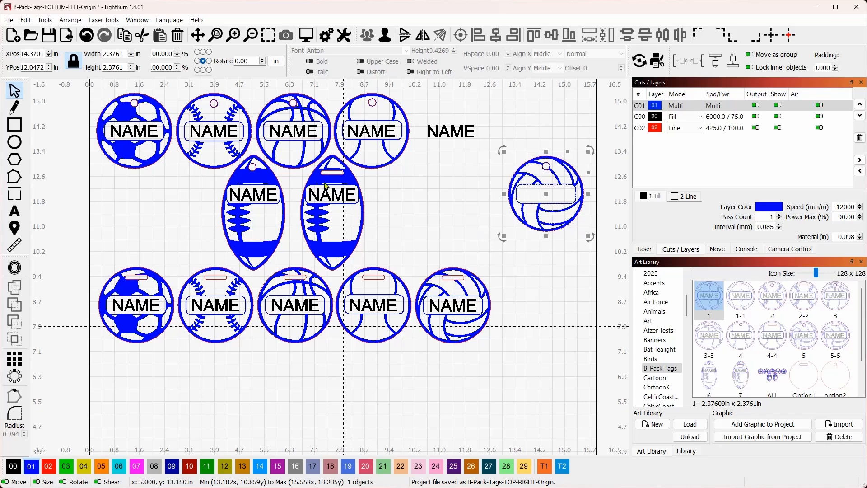
pyautogui.click(86, 35)
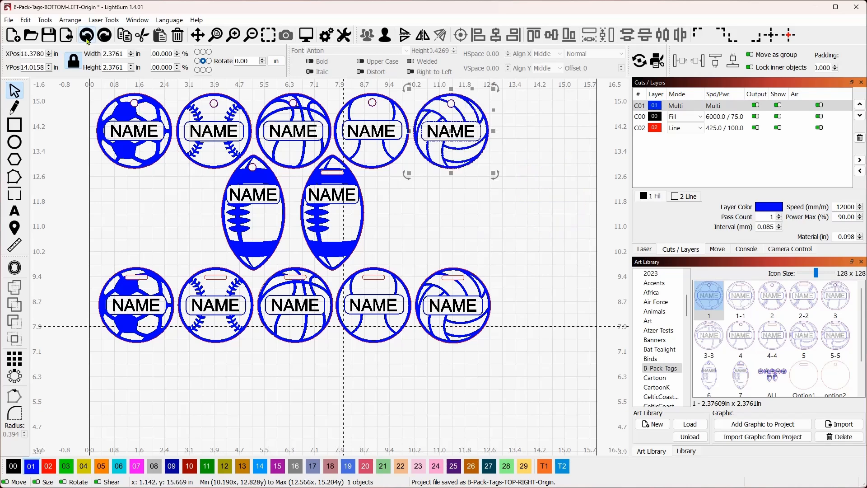
# - Deselect the volleyball artwork and import Back-Pack-Tags.svg into the project
pyautogui.moveTo(519, 196); pyautogui.dragTo(105, 229)
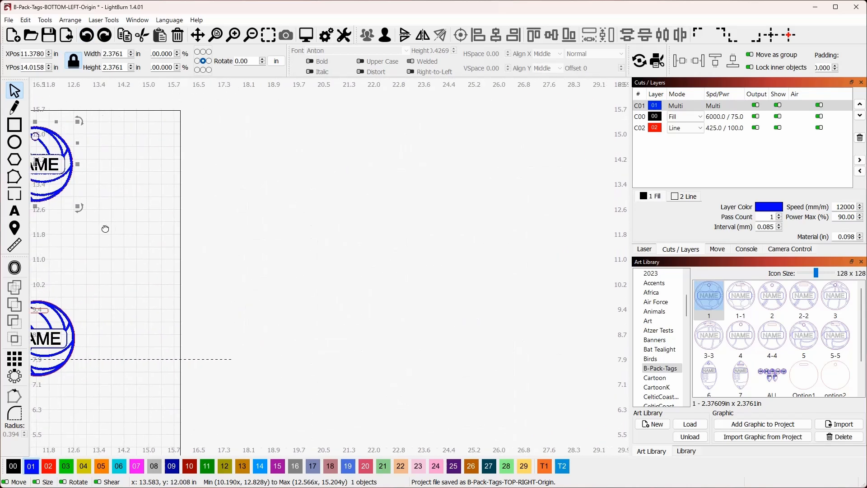
pyautogui.click(288, 232)
pyautogui.click(65, 36)
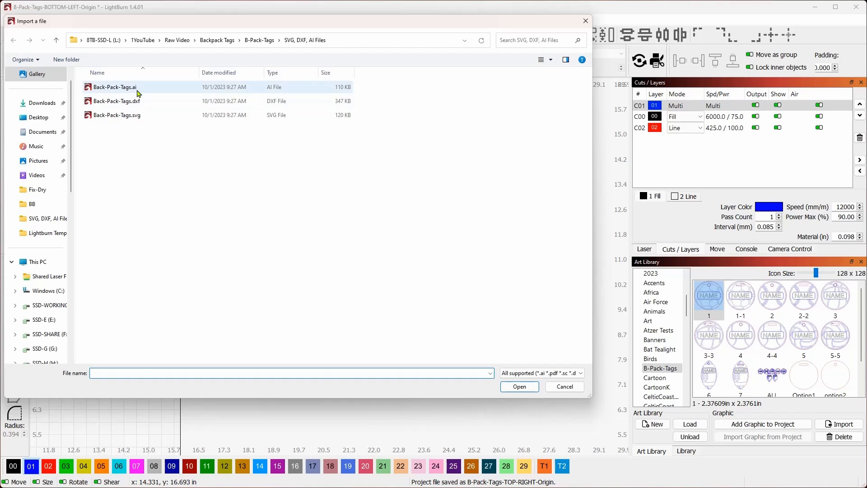
pyautogui.doubleClick(154, 118)
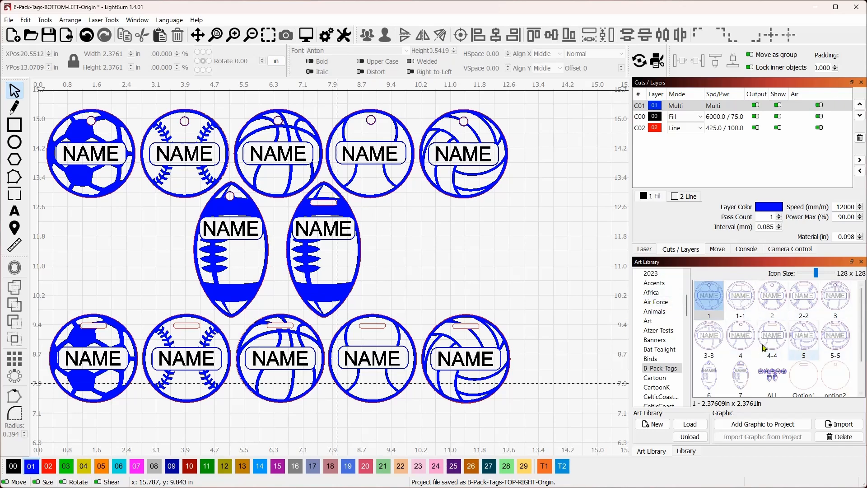
# - Delete all the tags, add the ALL graphic from the B-Pack-Tags art library and deselect it
pyautogui.scroll(-1, 539, 280)
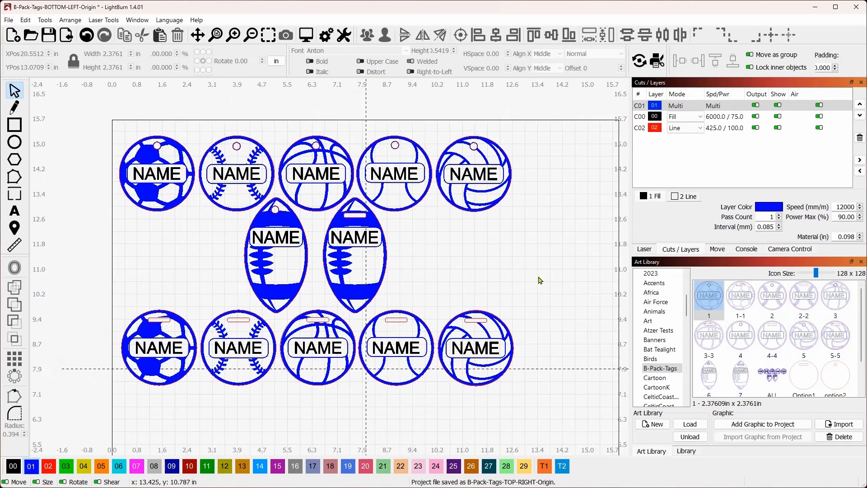
pyautogui.hotkey('ctrl', 'a')
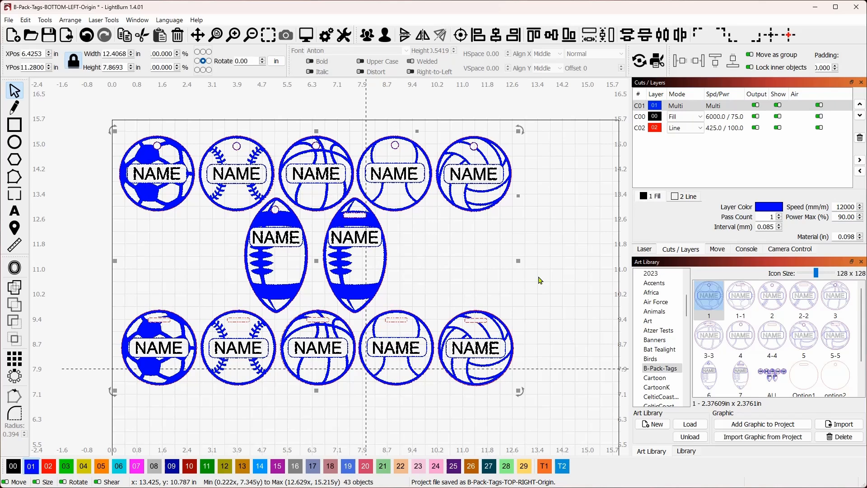
pyautogui.press('Delete')
pyautogui.scroll(-1, 766, 352)
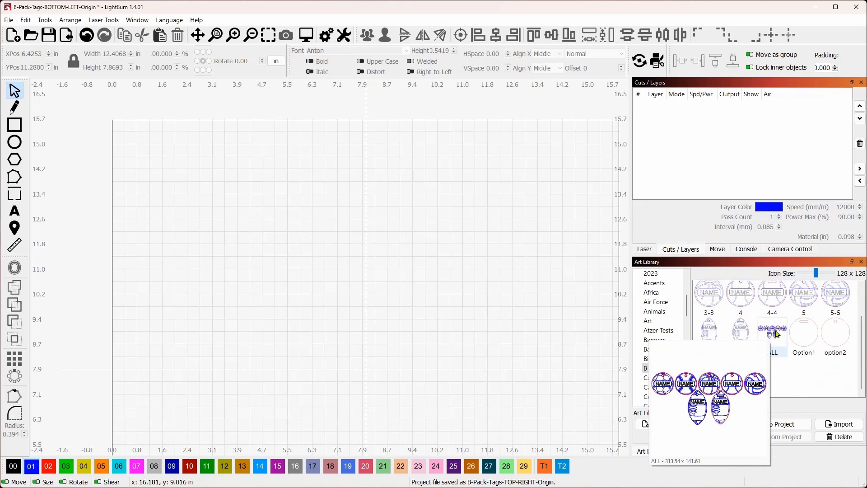
pyautogui.doubleClick(776, 334)
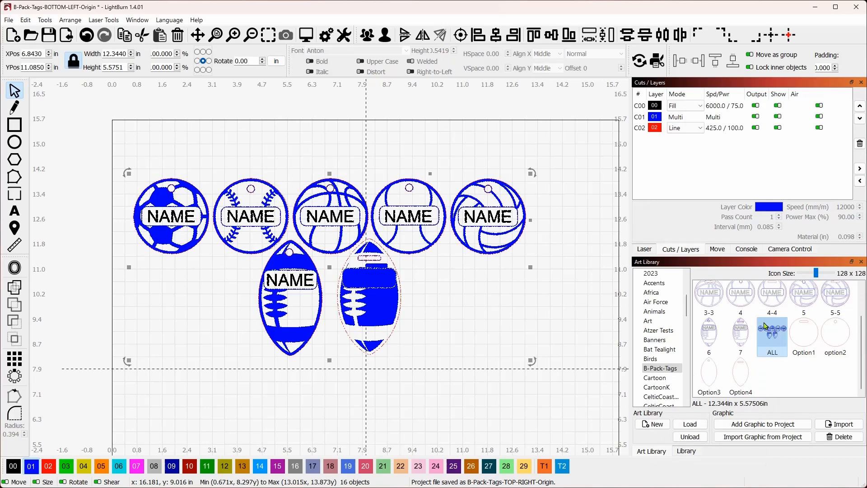
pyautogui.click(576, 299)
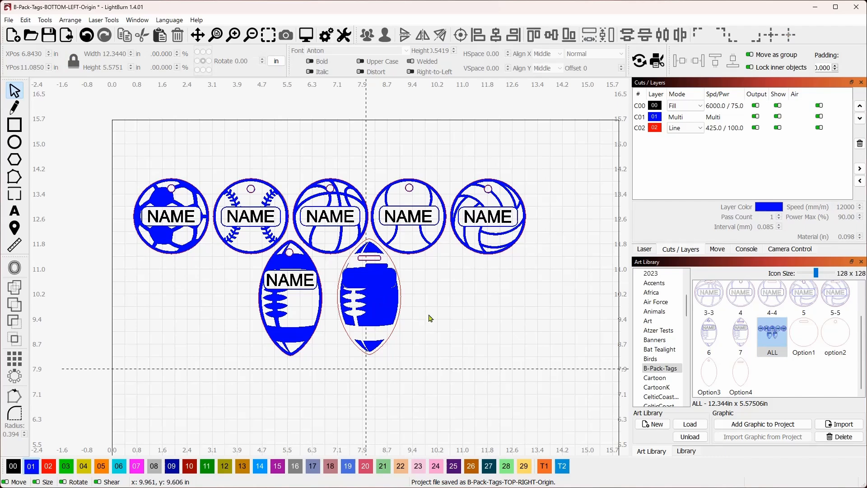
# - Delete the football tag with the slot hole and the missing NAME text
pyautogui.moveTo(428, 315); pyautogui.dragTo(356, 240)
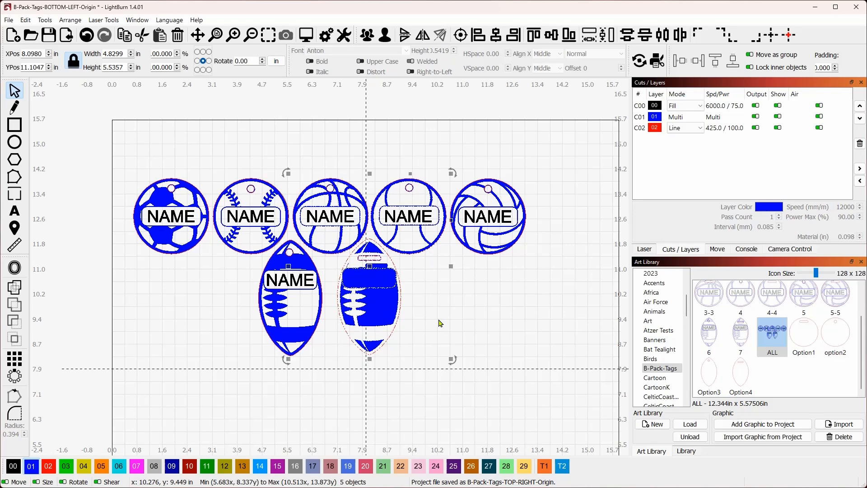
pyautogui.click(502, 311)
pyautogui.moveTo(414, 347); pyautogui.dragTo(339, 261)
pyautogui.press('Delete')
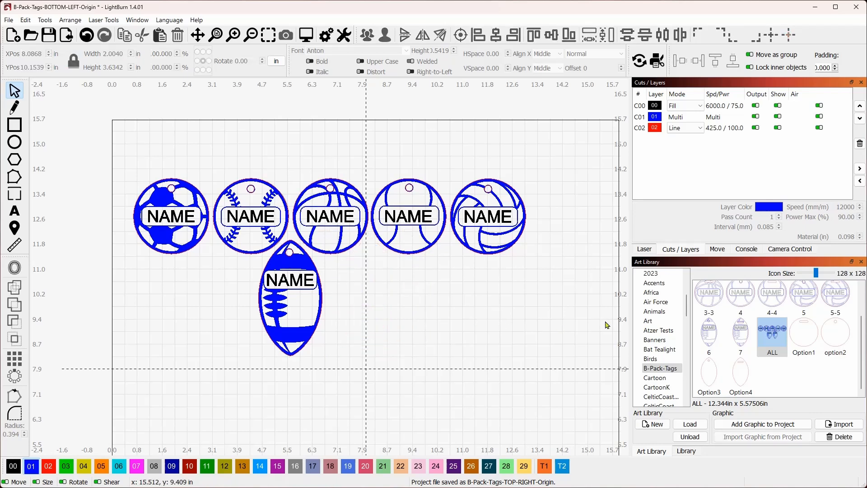
# - Add graphic 7 from the B-Pack-Tags library, place it beside the other football tag at about X 8.11, Y 10.12 in, and deselect it
pyautogui.doubleClick(741, 333)
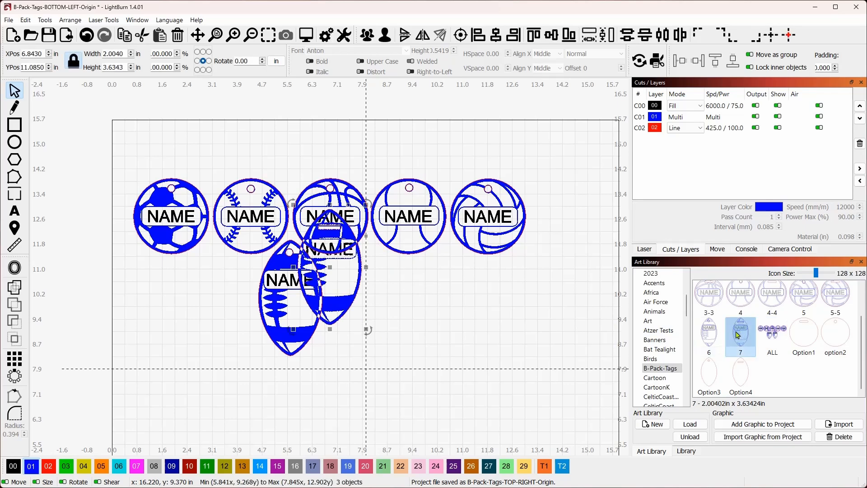
pyautogui.moveTo(330, 265); pyautogui.dragTo(372, 301)
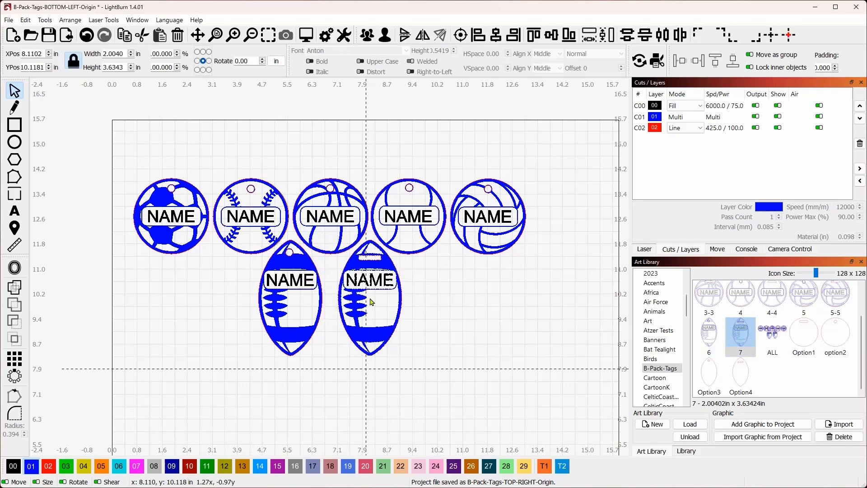
pyautogui.click(460, 330)
# - Save all seven tags to the B-Pack-Tags library as ALL, replace the existing graphic of that name, and deselect the tags
pyautogui.moveTo(551, 374); pyautogui.dragTo(117, 129)
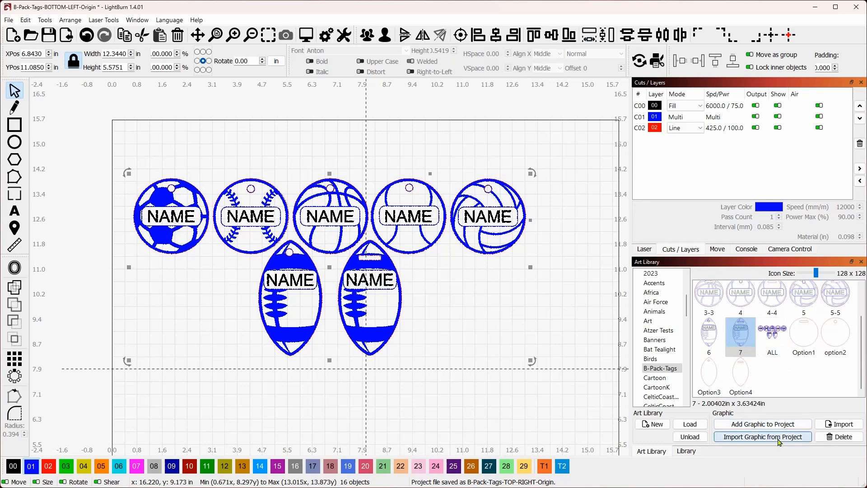
pyautogui.click(762, 436)
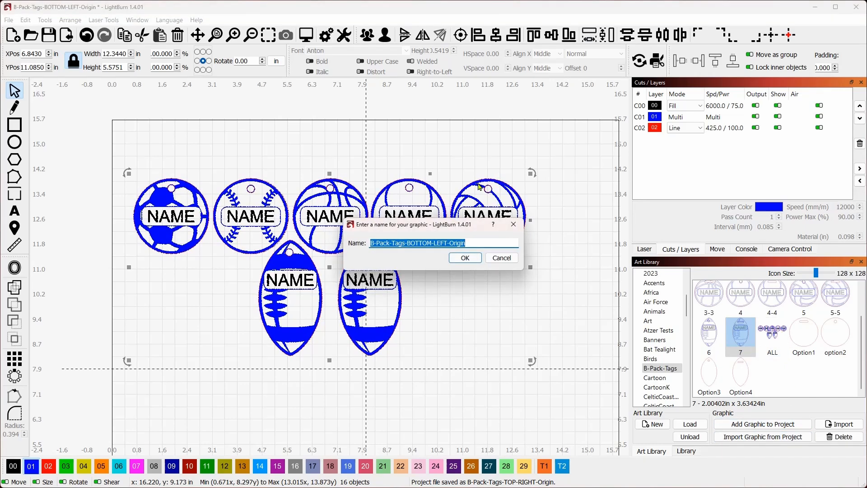
pyautogui.write('ALL')
pyautogui.press('Return')
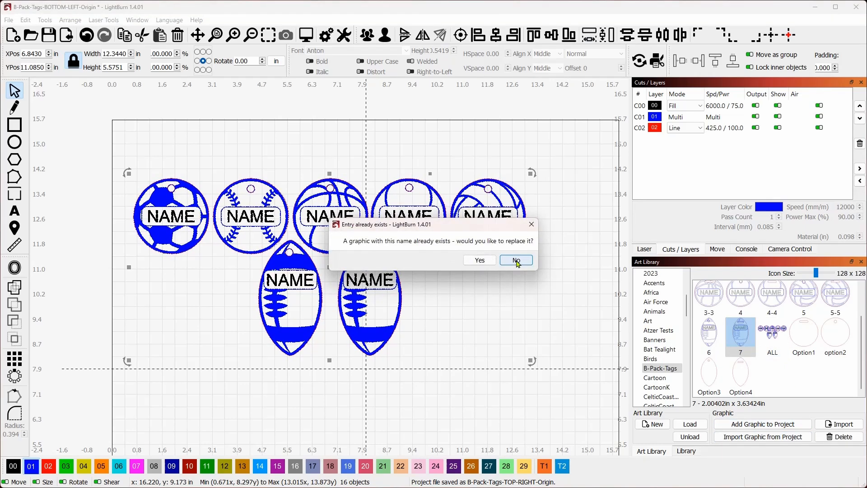
pyautogui.click(487, 260)
pyautogui.click(563, 307)
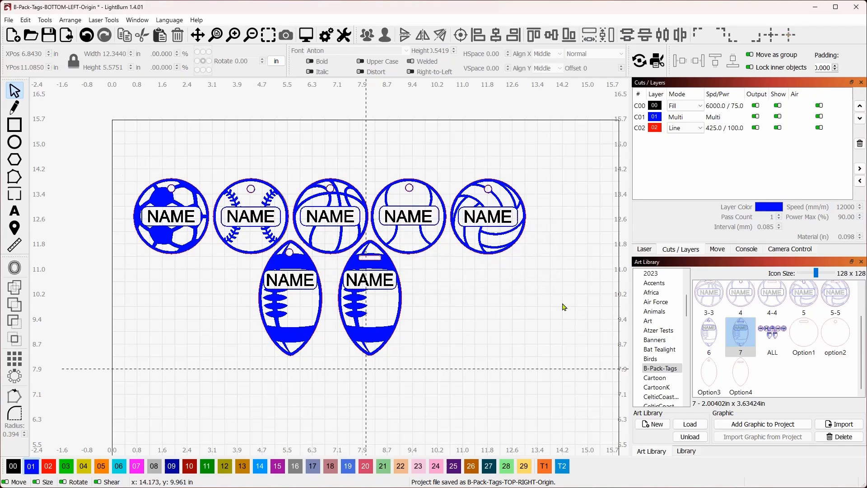
pyautogui.scroll(2, 528, 317)
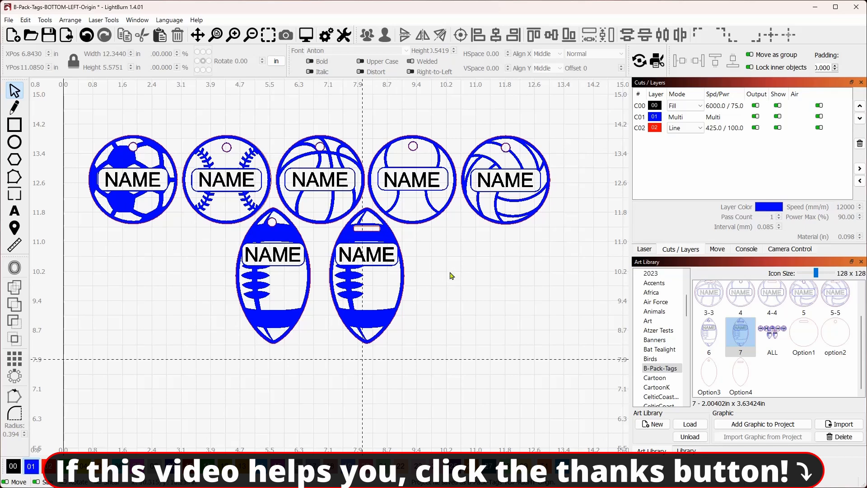
pyautogui.scroll(-1, 460, 259)
pyautogui.moveTo(477, 269); pyautogui.dragTo(447, 256)
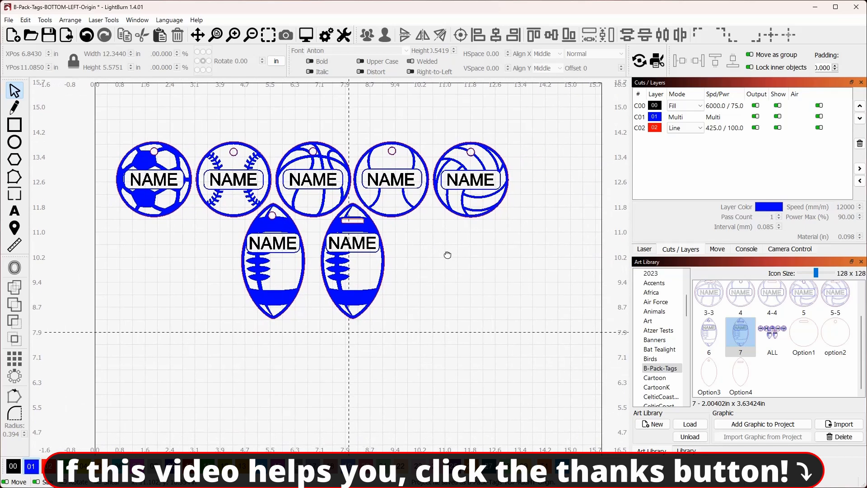